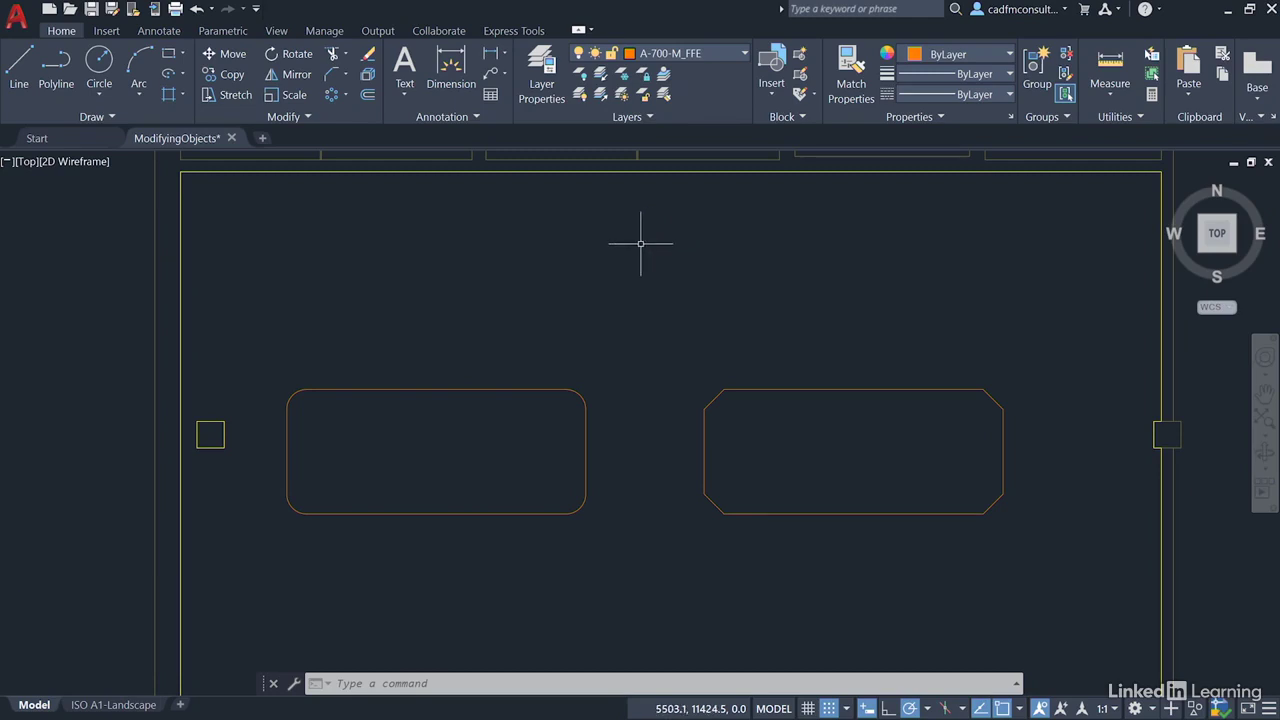
Move the lower-left room's internal wall polyline from its bottom-left corner to the empty space left of the building.
middle_click(641, 243)
middle_click(641, 243)
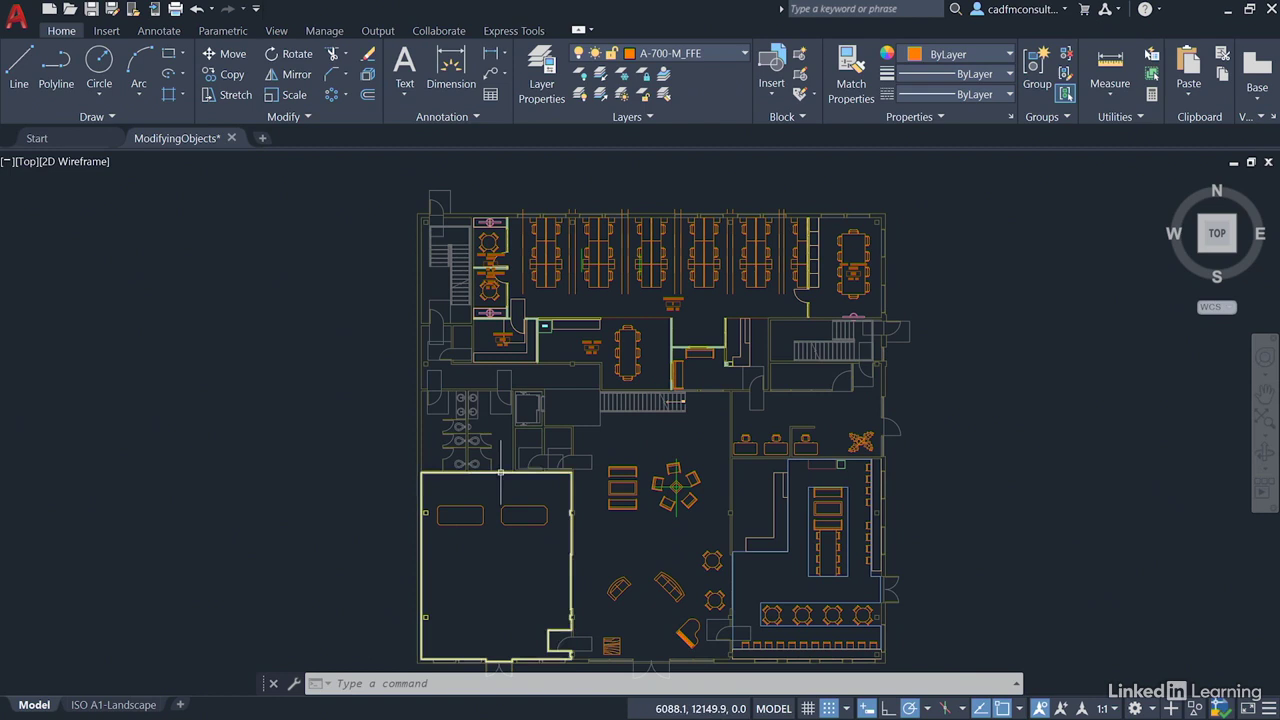
click(497, 473)
right_click(494, 557)
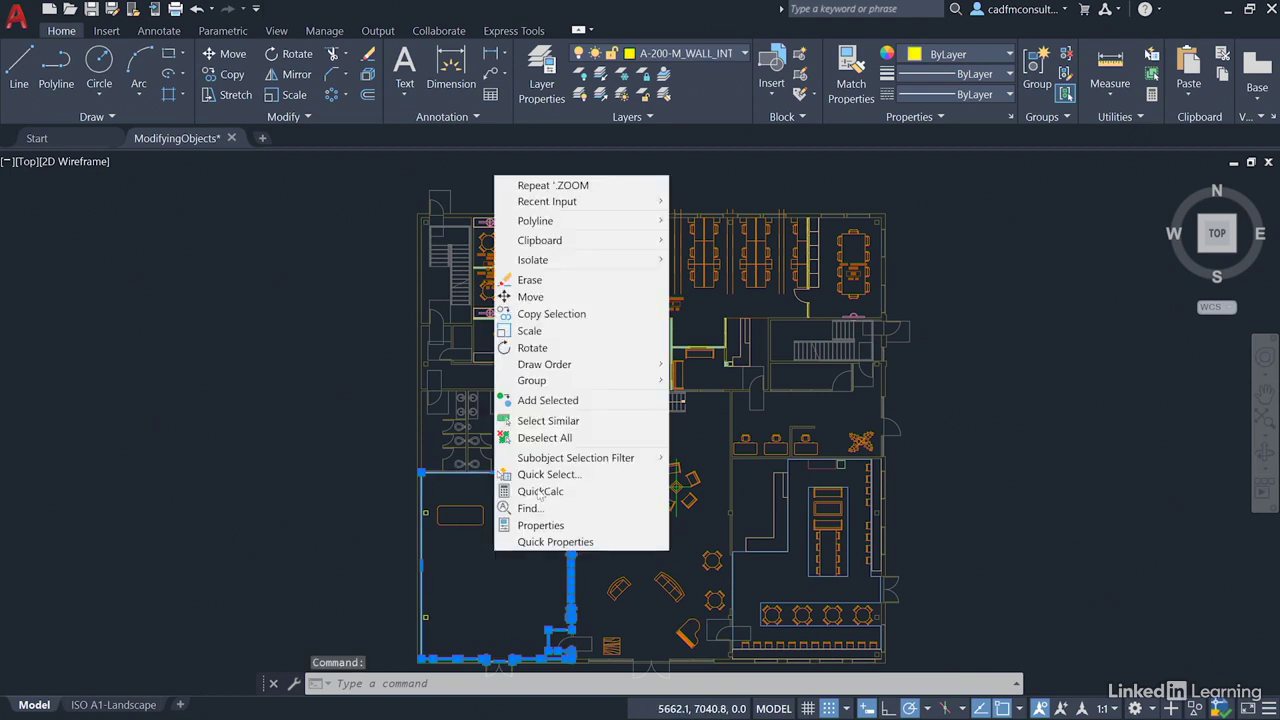
click(525, 298)
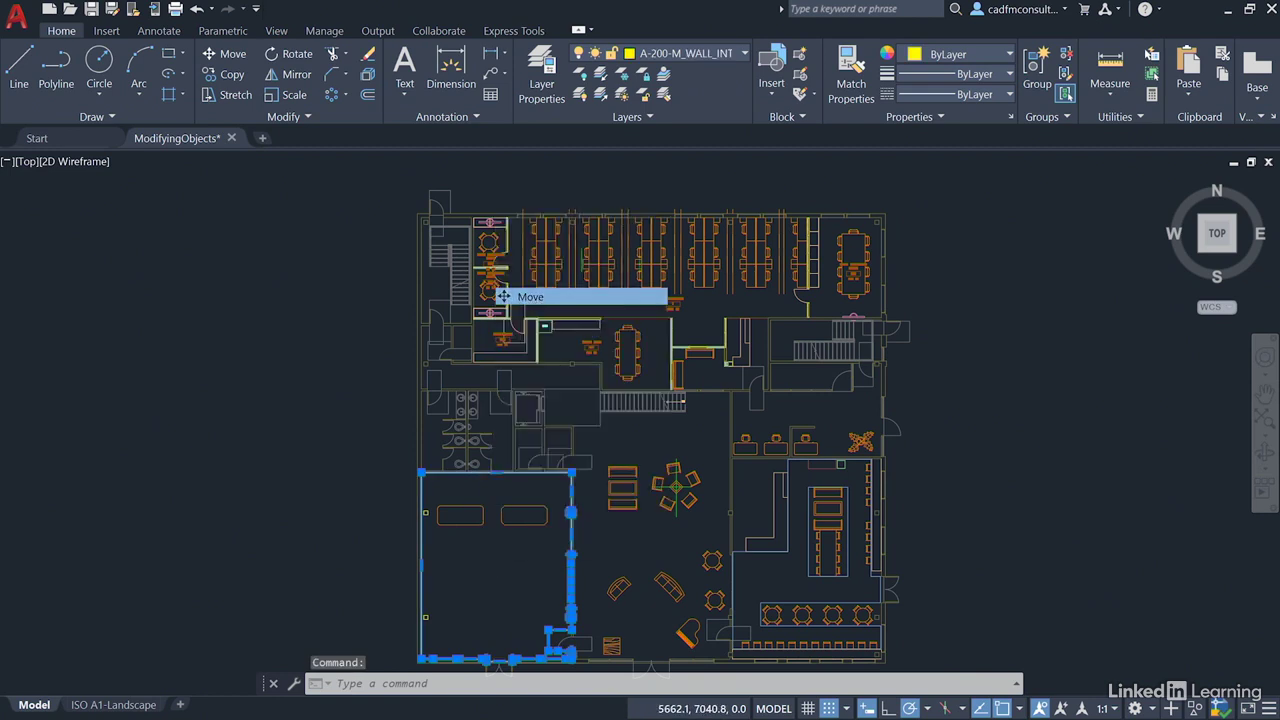
click(421, 659)
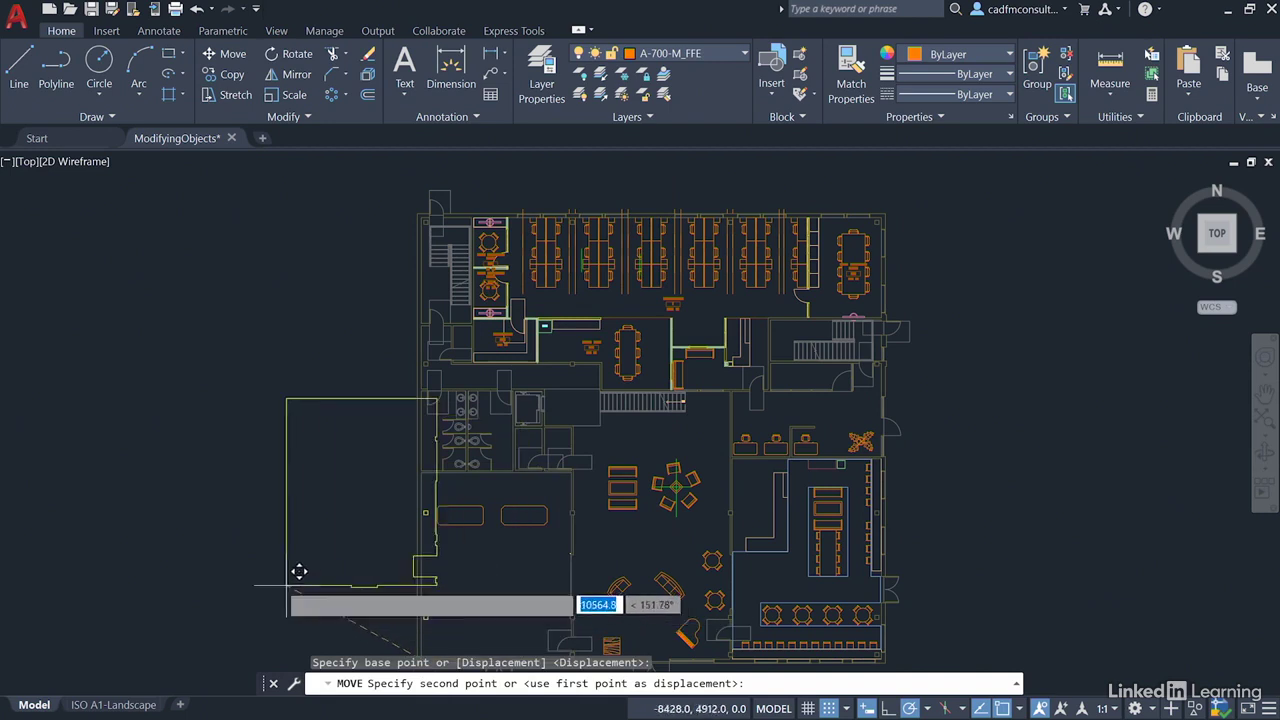
click(232, 570)
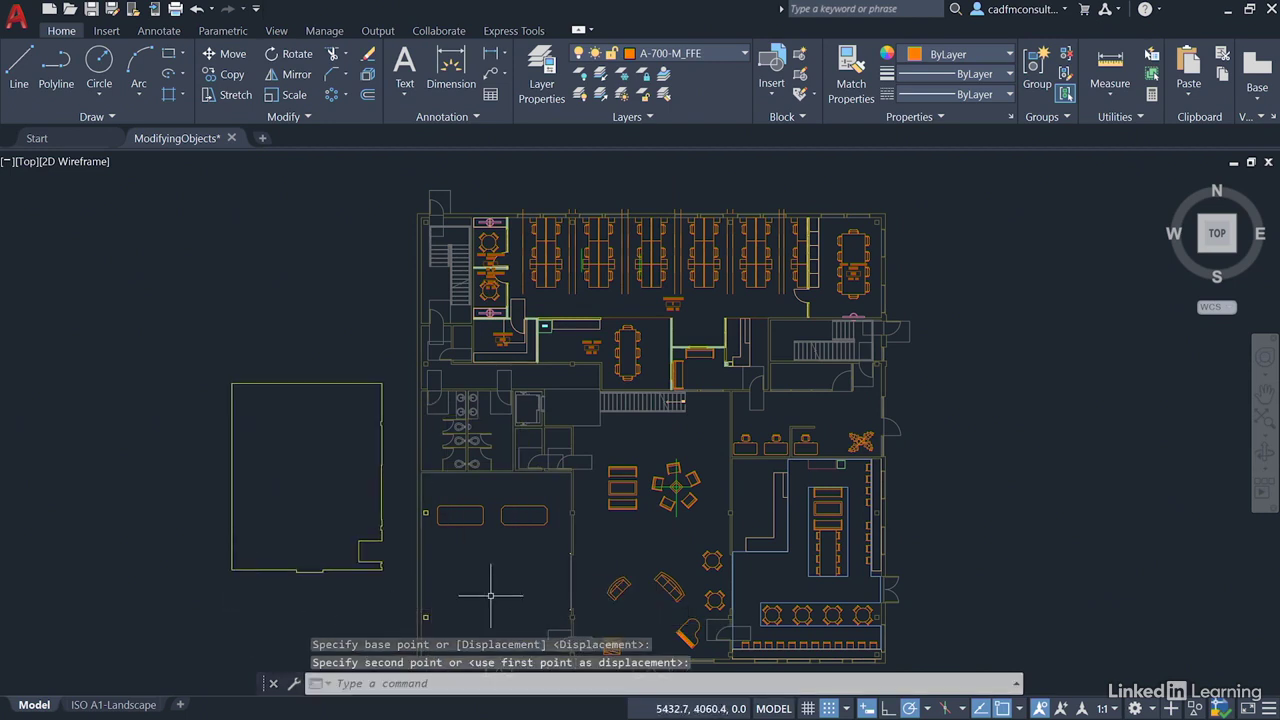
Make A-SETTINGOUT the current layer.
middle_drag(491, 596, 525, 512)
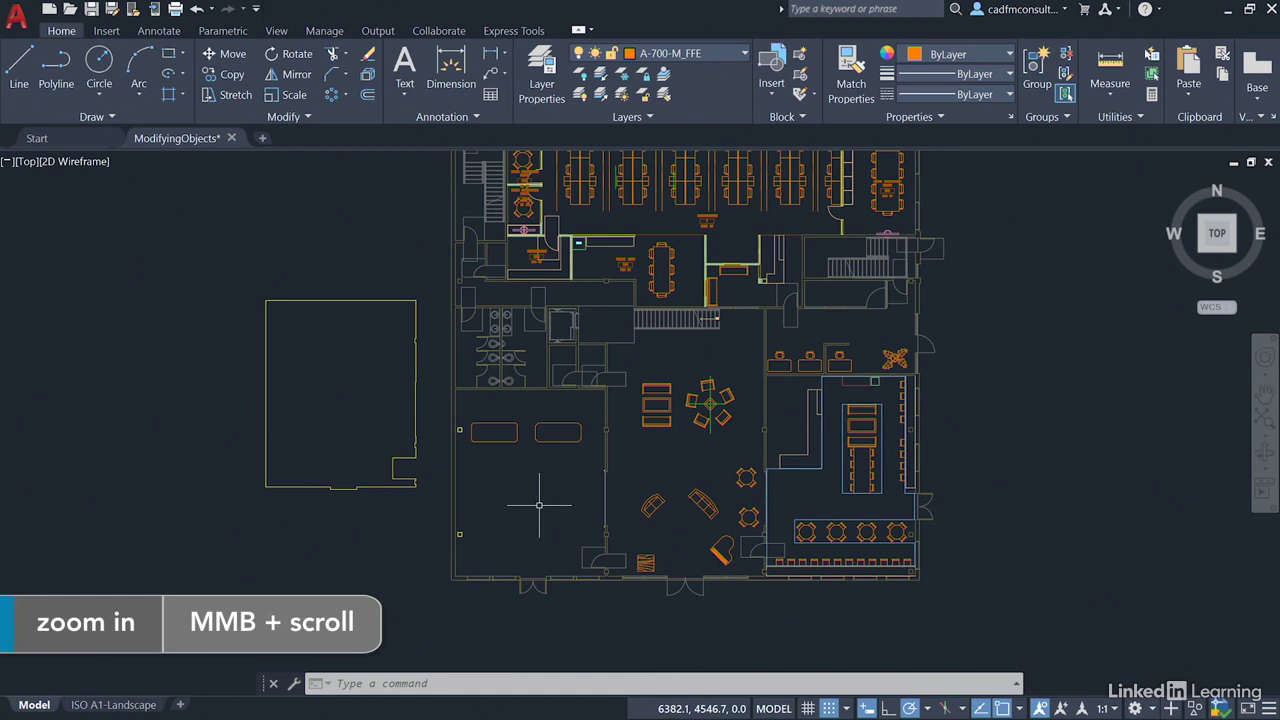
scroll(539, 505, up, 2)
scroll(520, 509, up, 2)
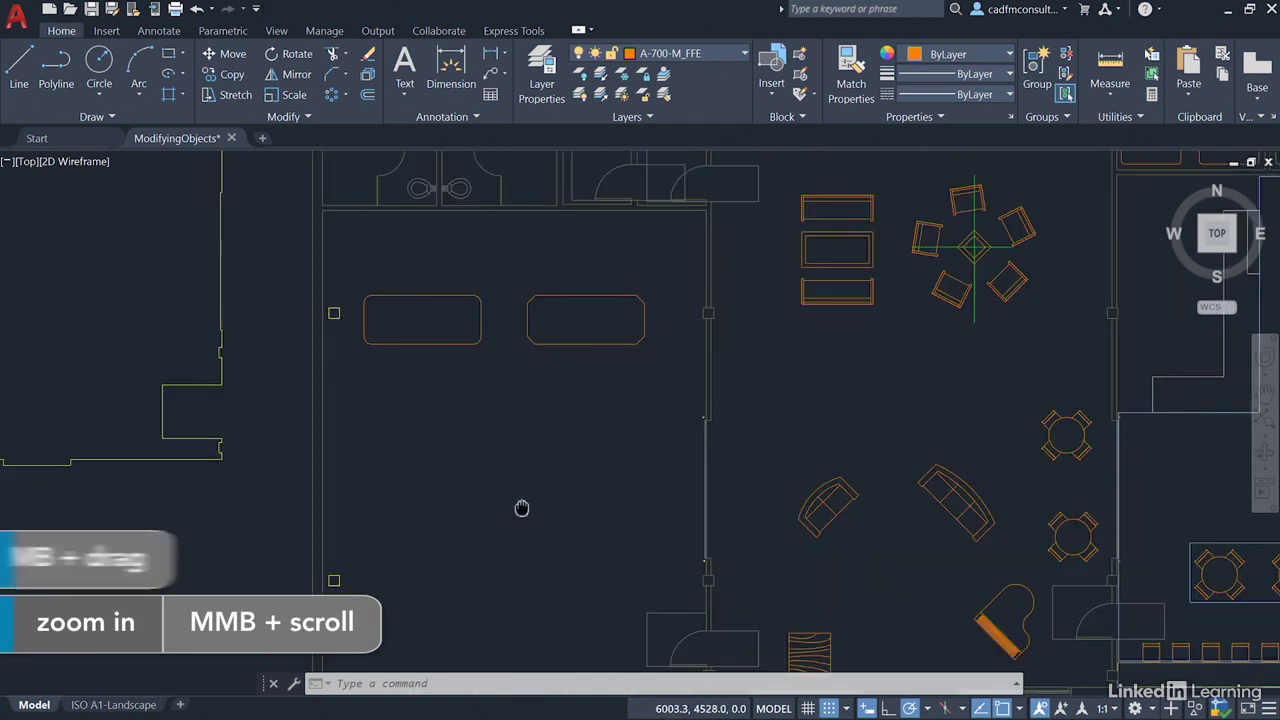
middle_drag(520, 509, 600, 458)
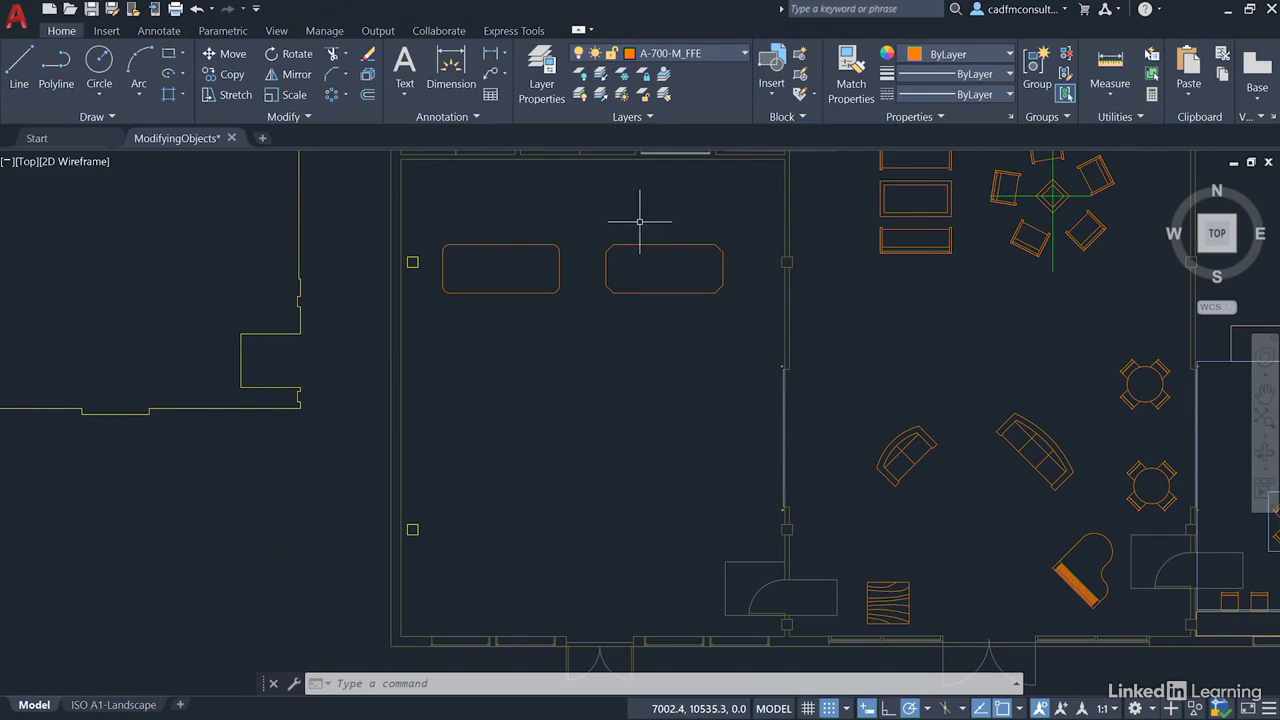
click(746, 52)
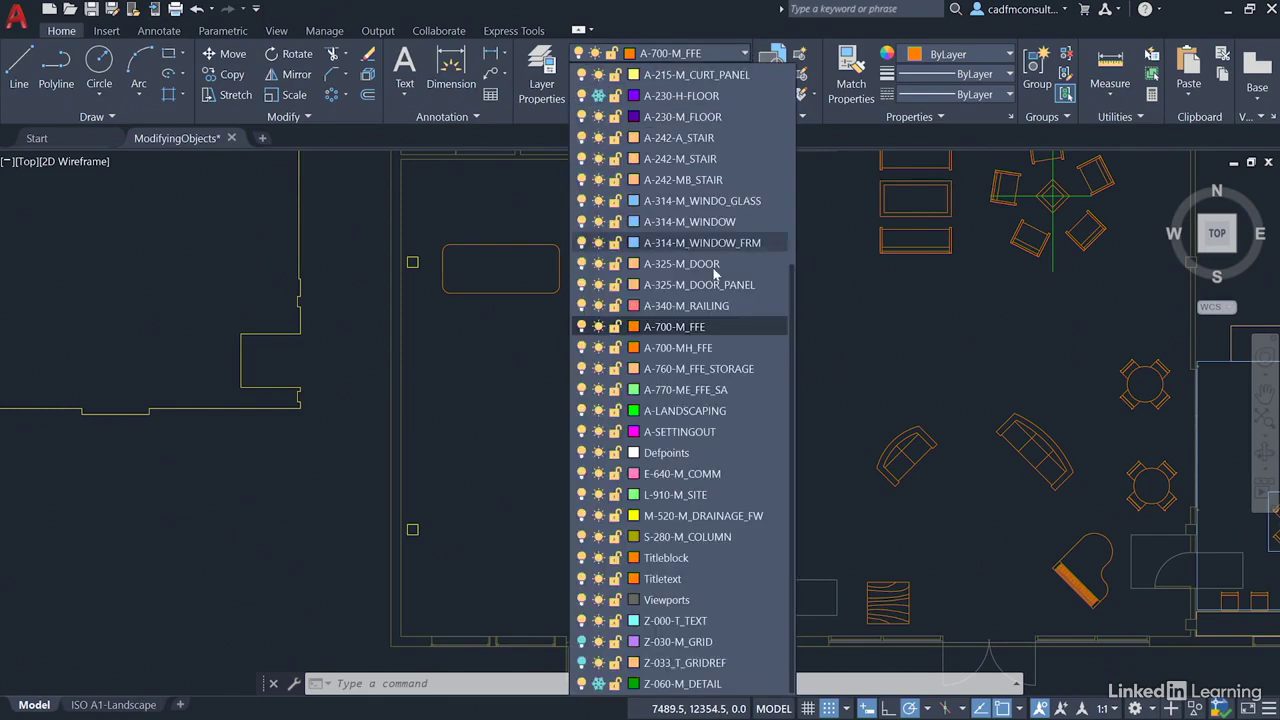
click(680, 432)
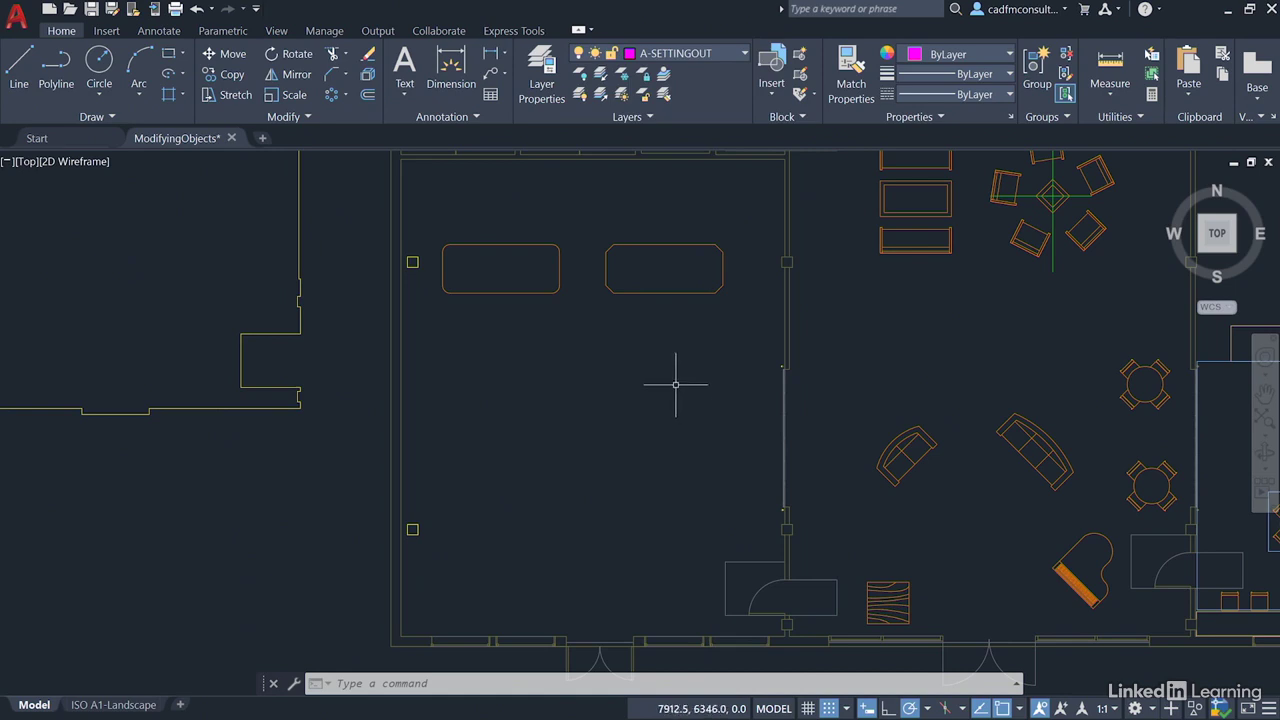
Set the point style to the circle with an X through it, keeping the size relative to the screen.
click(1140, 118)
click(1122, 158)
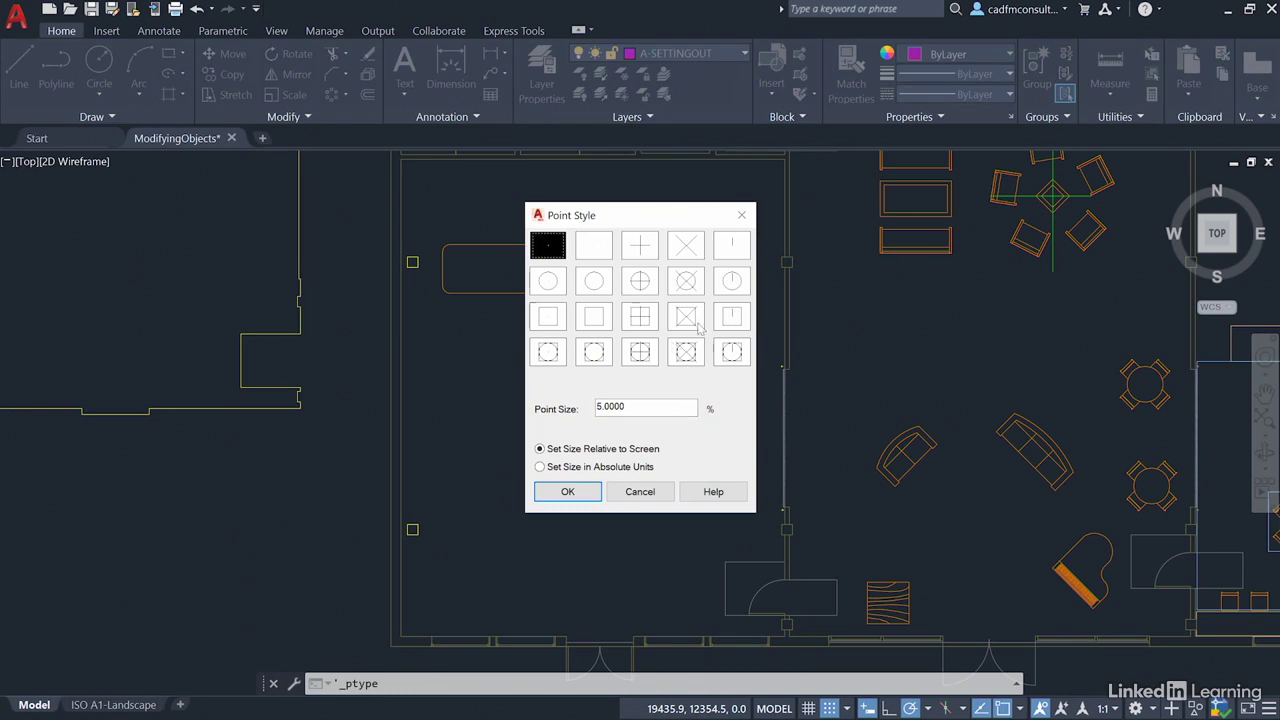
click(688, 283)
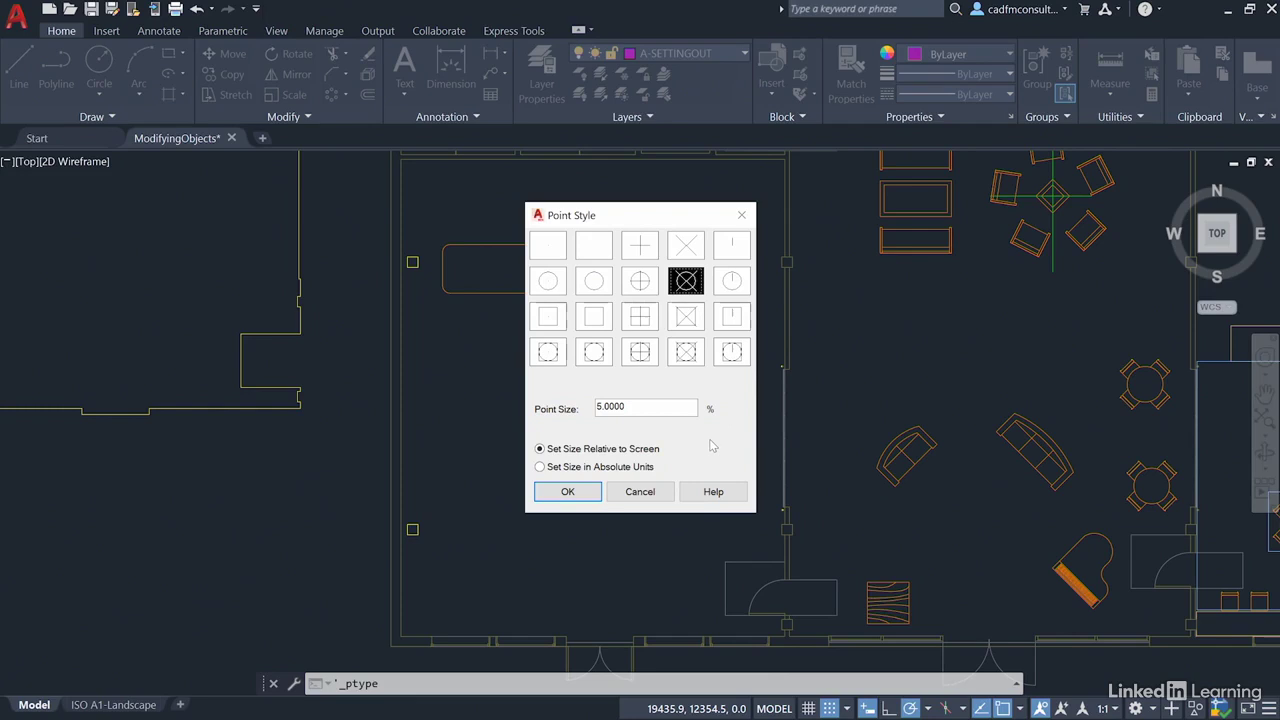
click(567, 491)
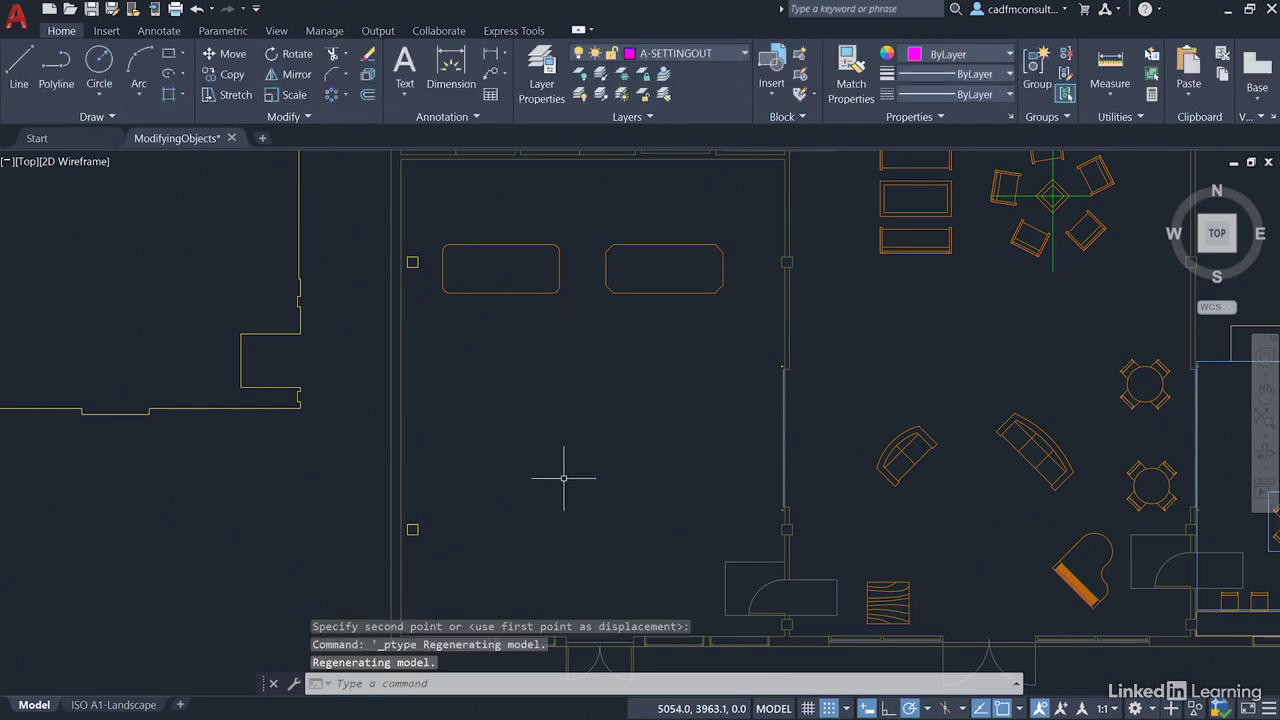
Keep the extra drawing tools expanded and divide the room's left inner wall line into 5 segments.
click(113, 118)
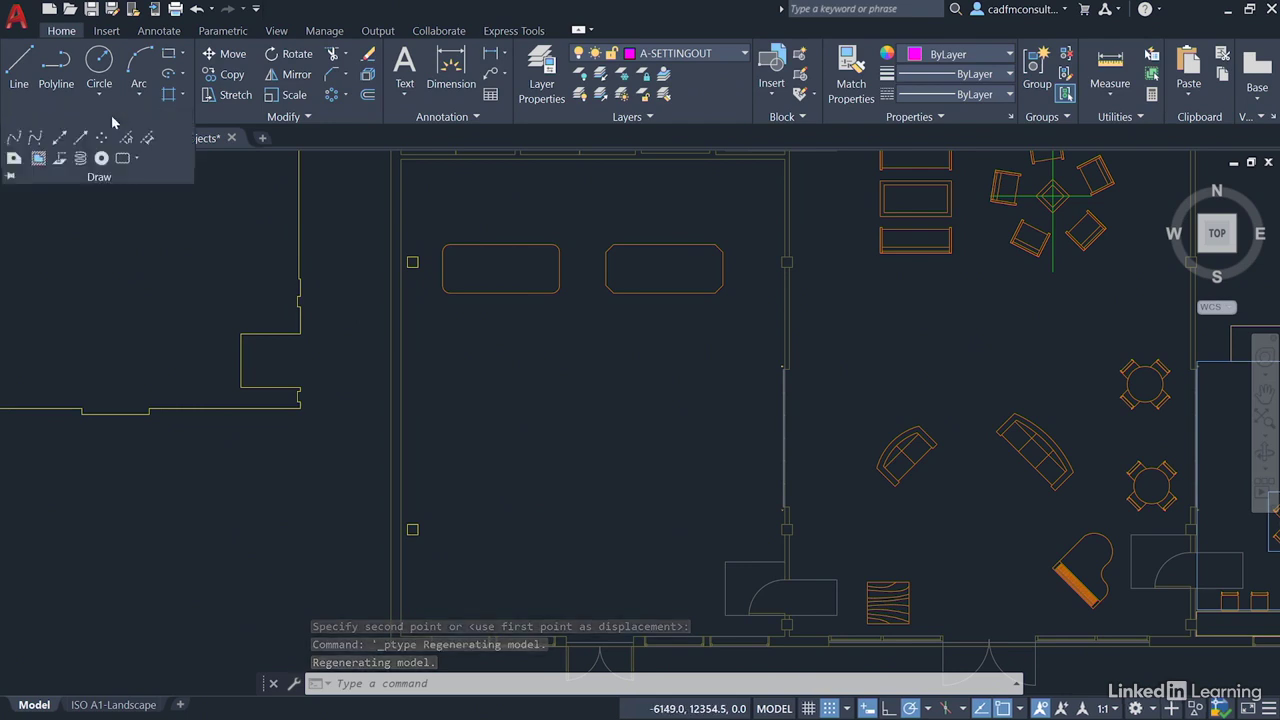
click(9, 176)
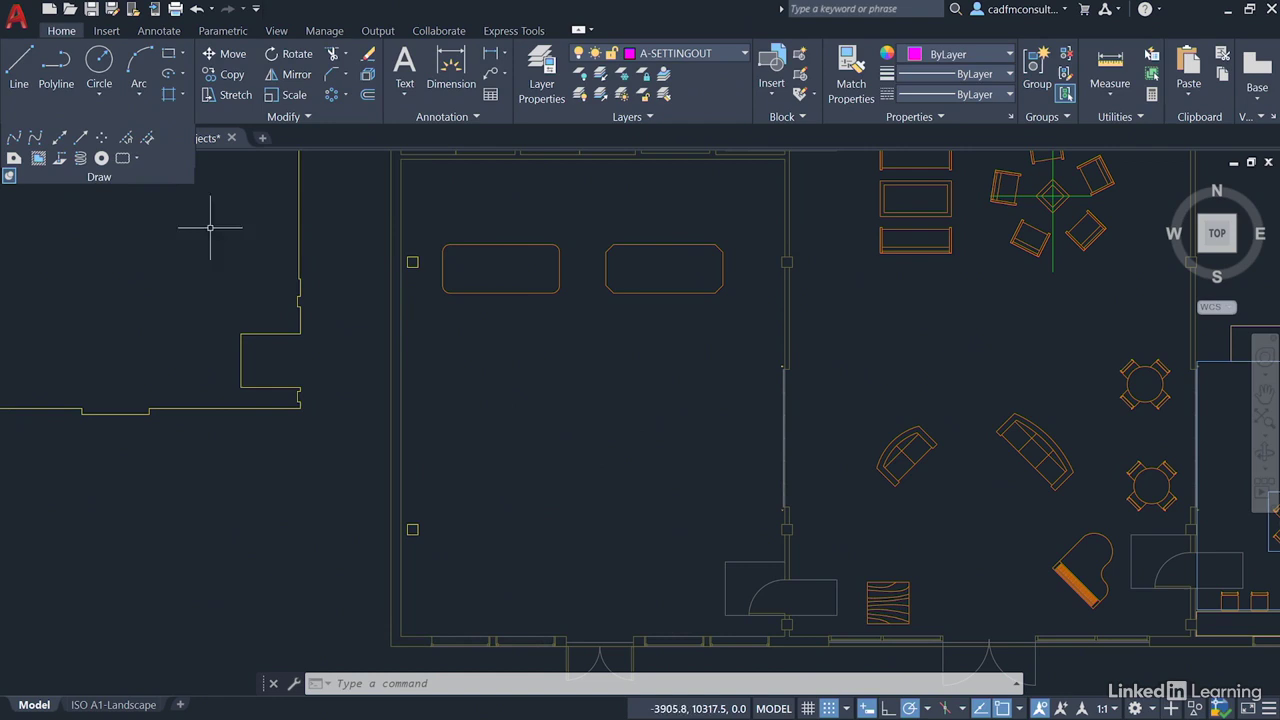
click(126, 142)
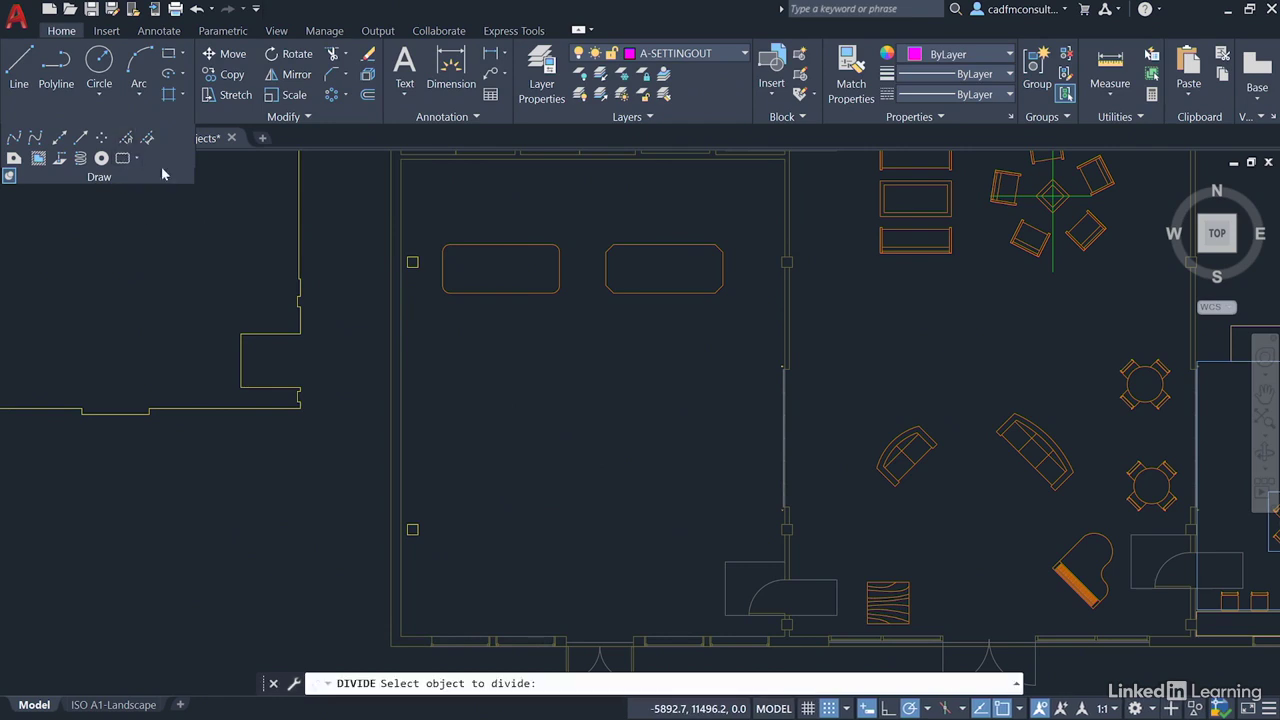
click(403, 393)
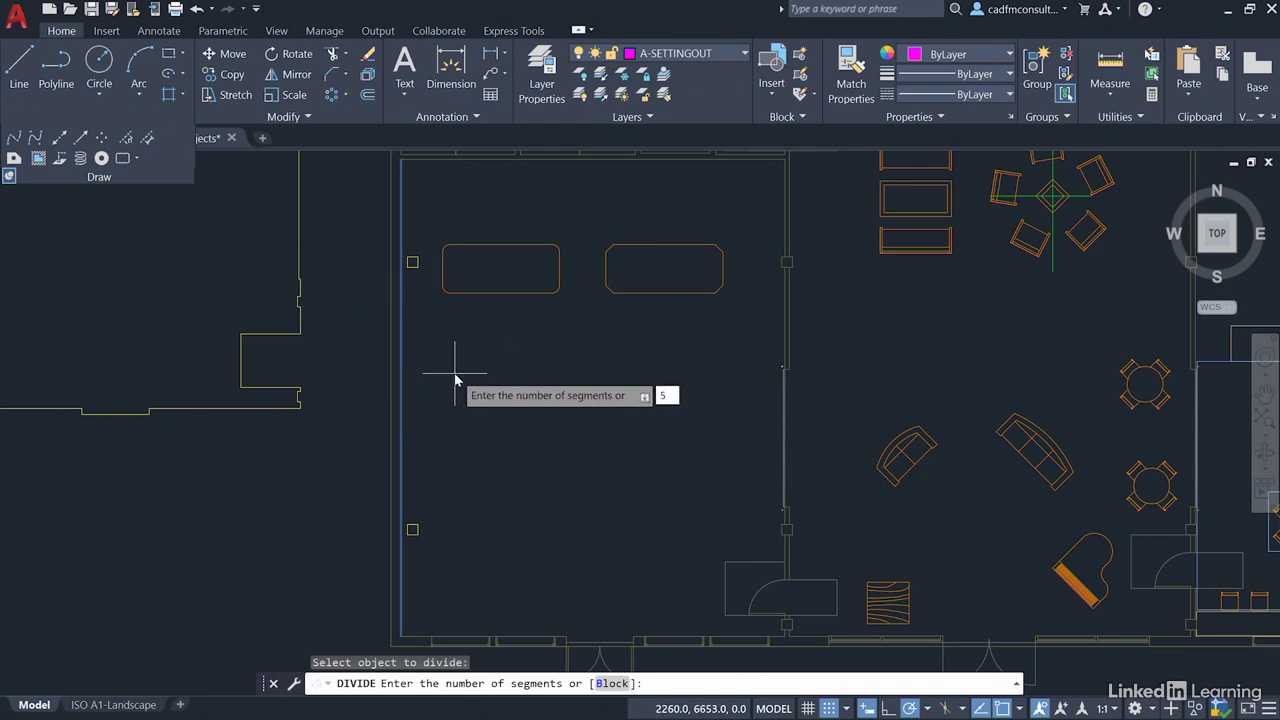
key(Return)
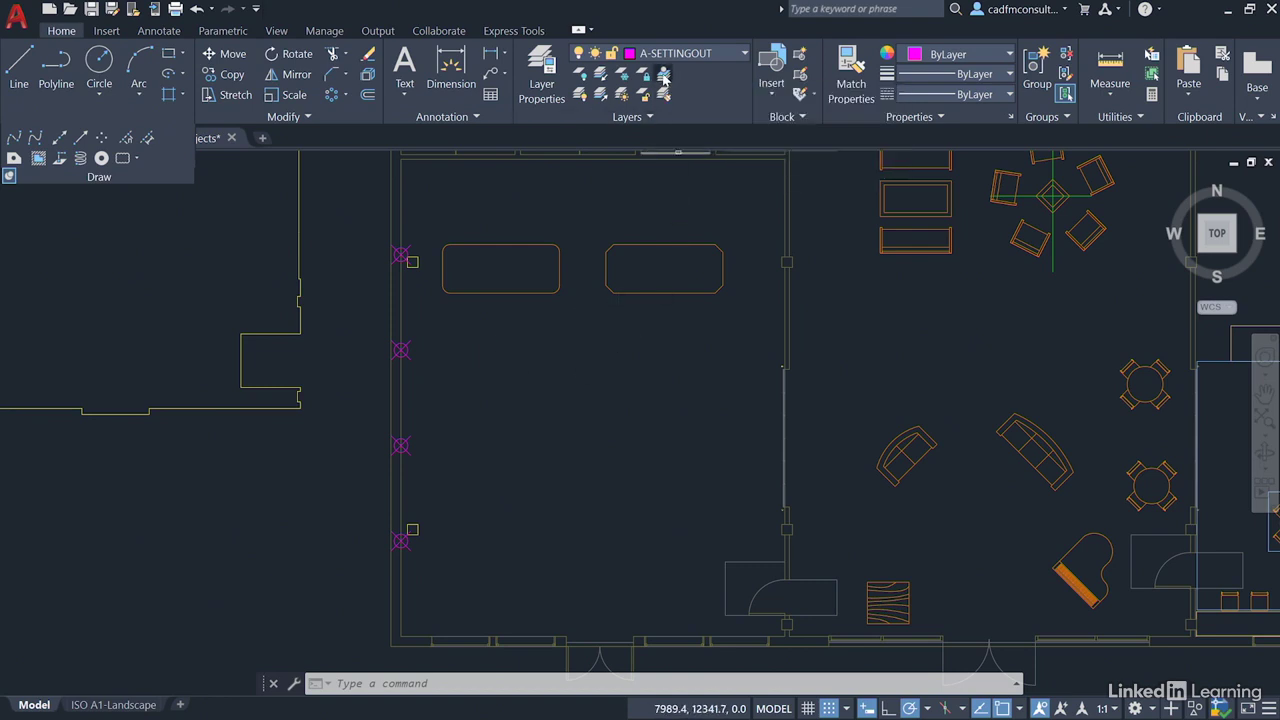
Make the room's right wall layer, A-200-M_WALL_INT, current and enable the Node object snap for the Line command.
click(663, 76)
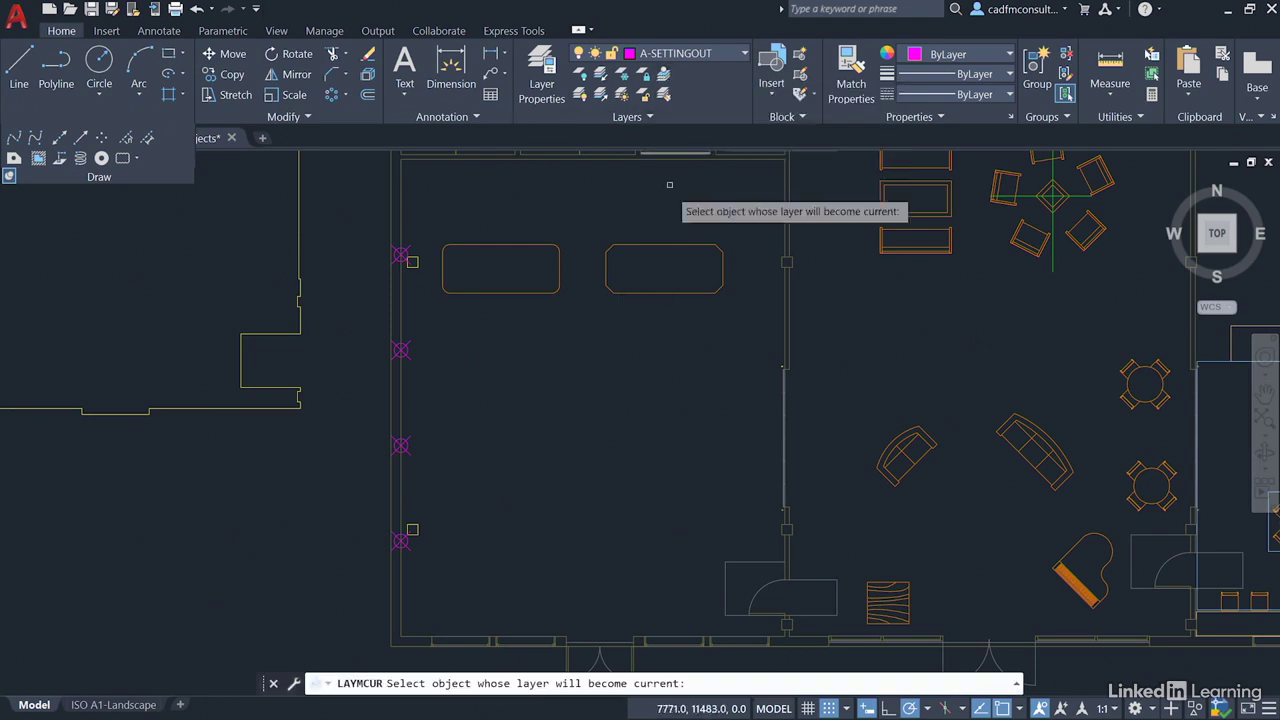
click(785, 298)
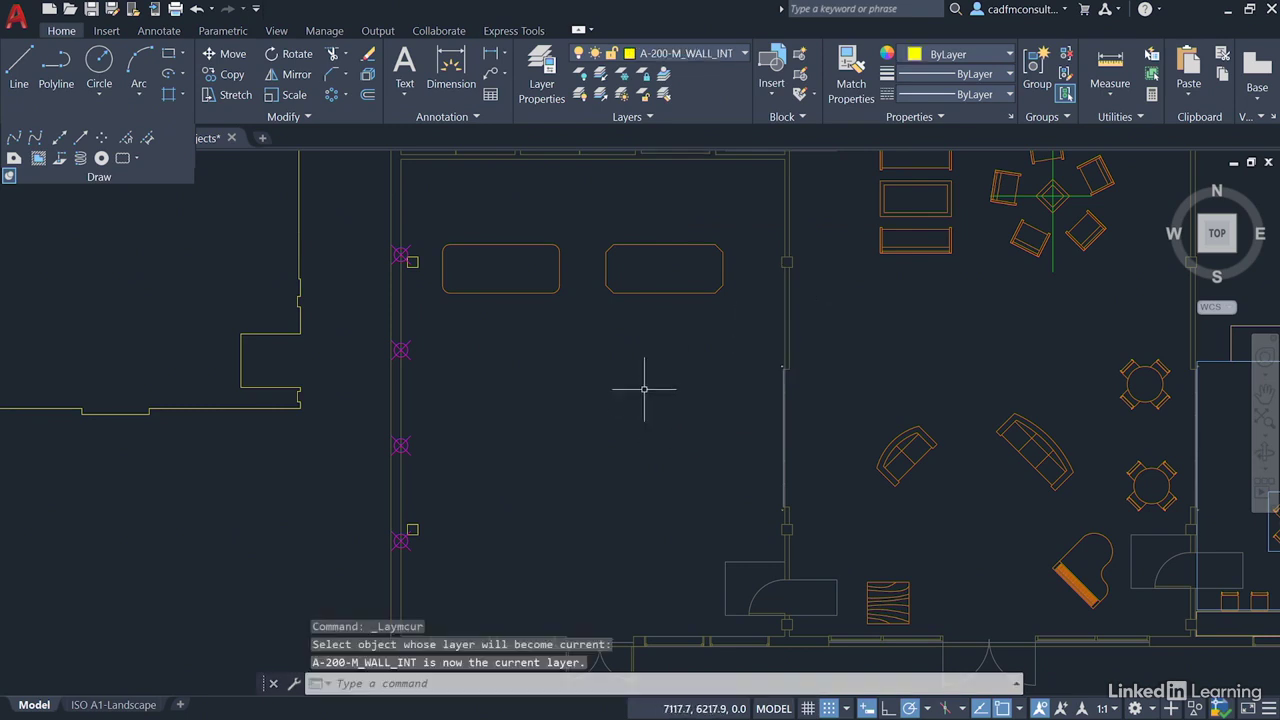
click(17, 66)
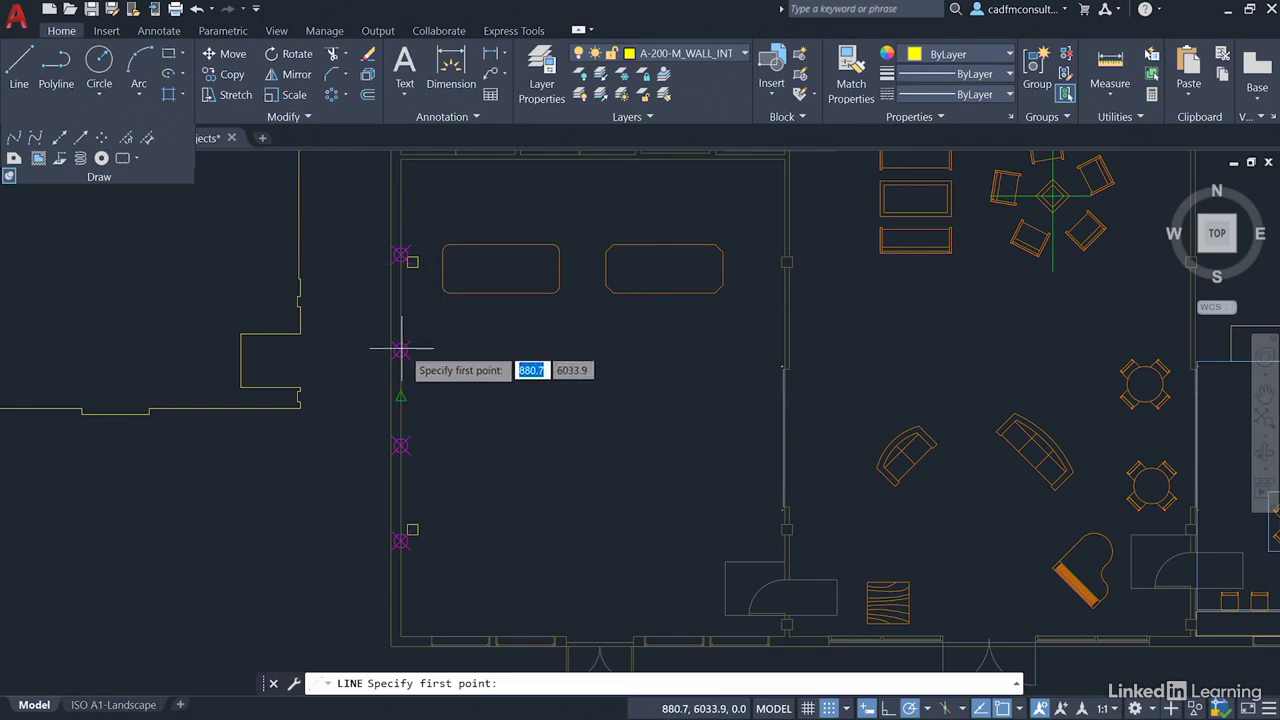
click(1019, 709)
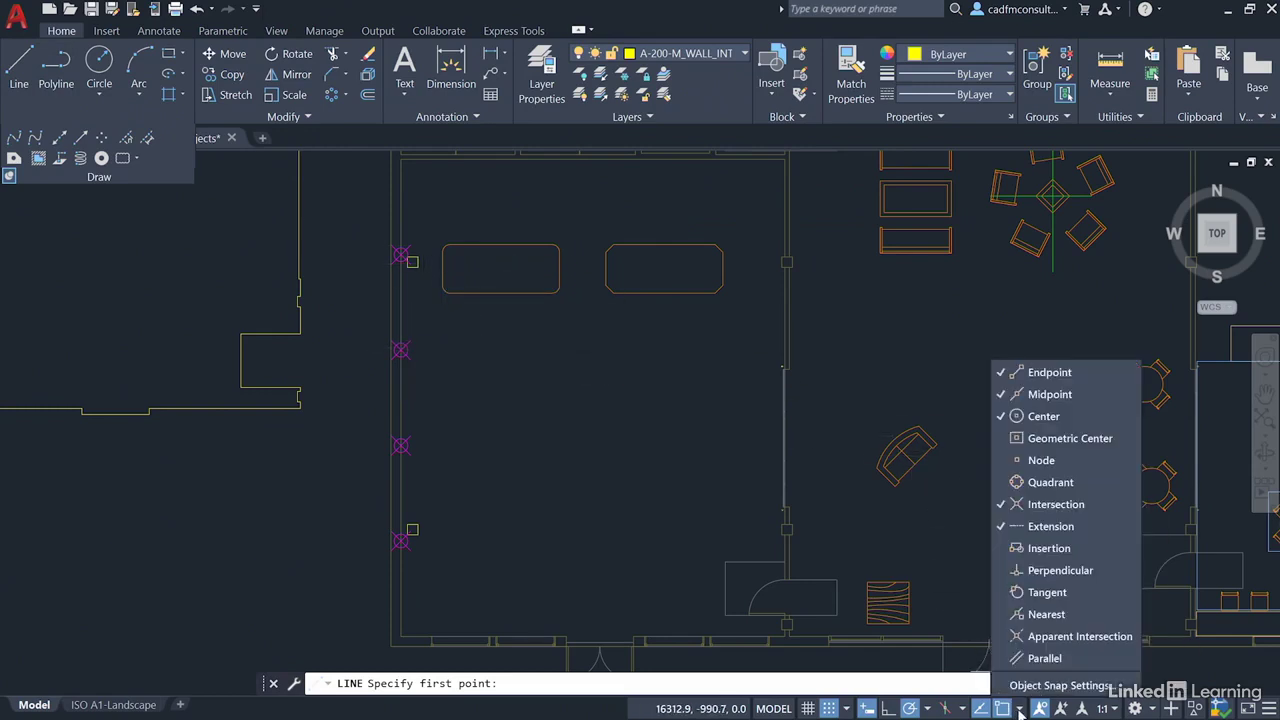
click(1005, 460)
click(450, 385)
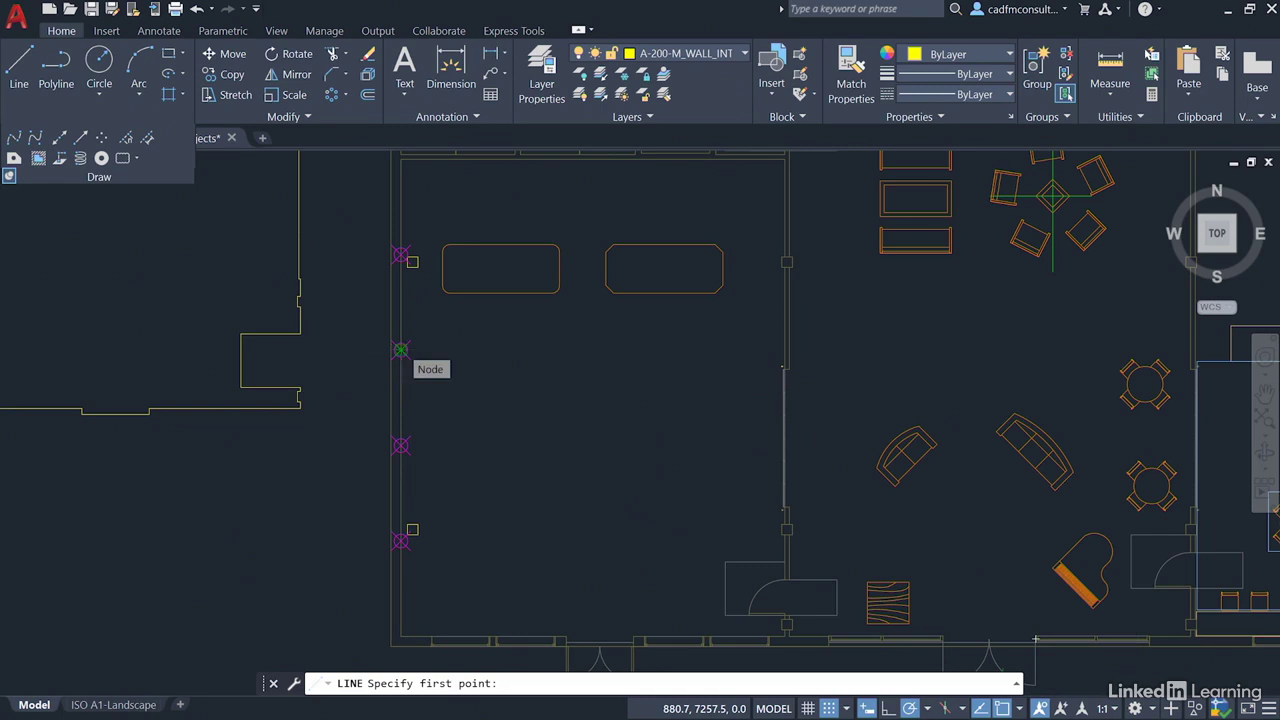
Draw a horizontal line 5000 long into the room from the second division point from the top of the left wall.
click(400, 349)
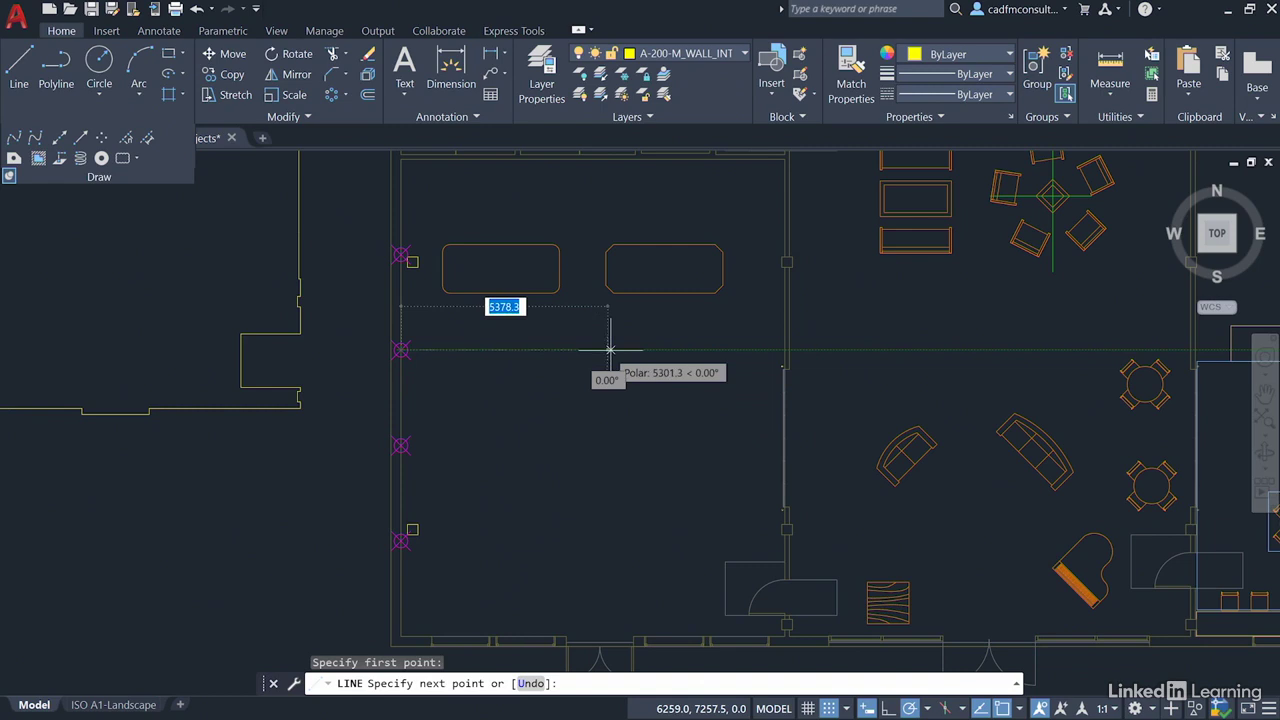
text(5)
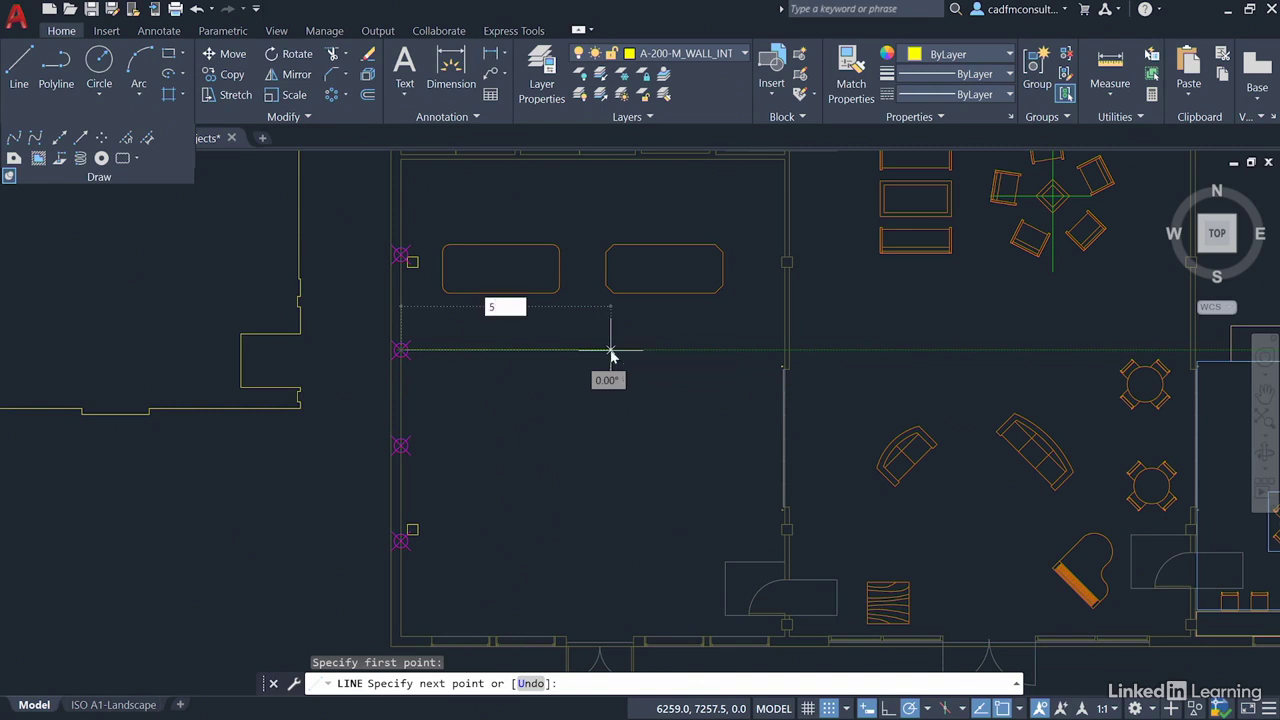
text(000)
key(Return)
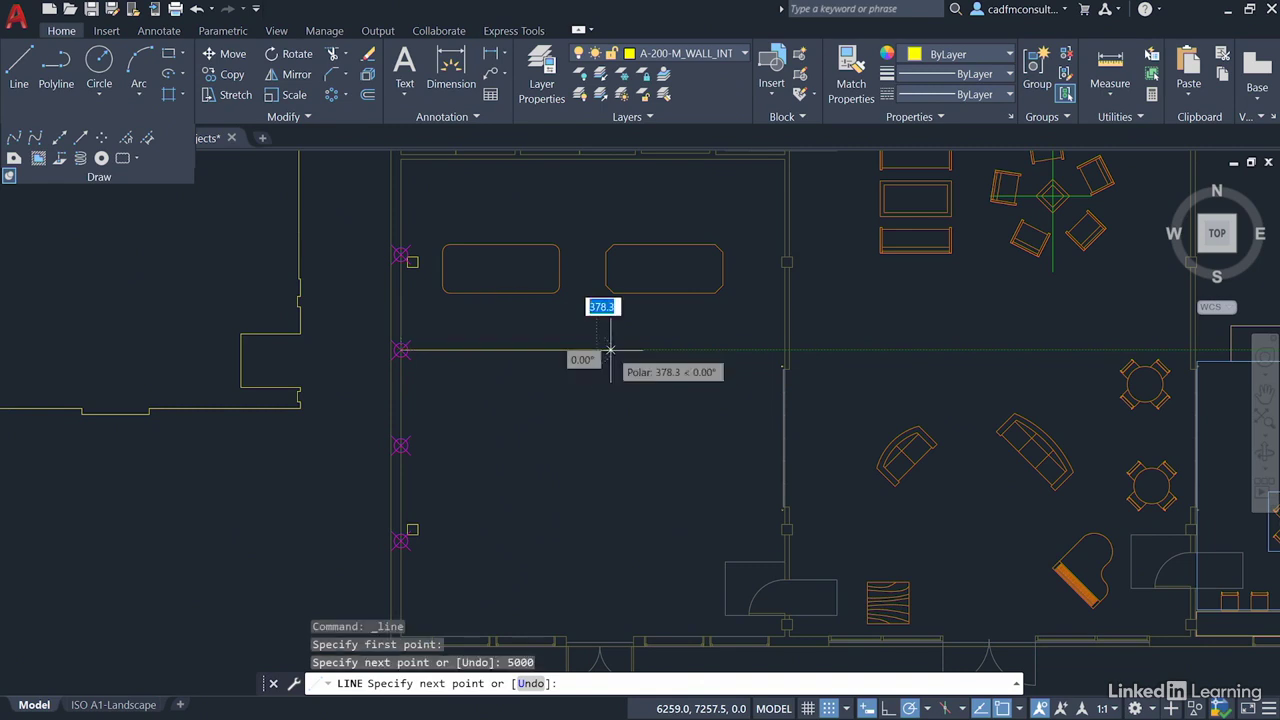
key(Return)
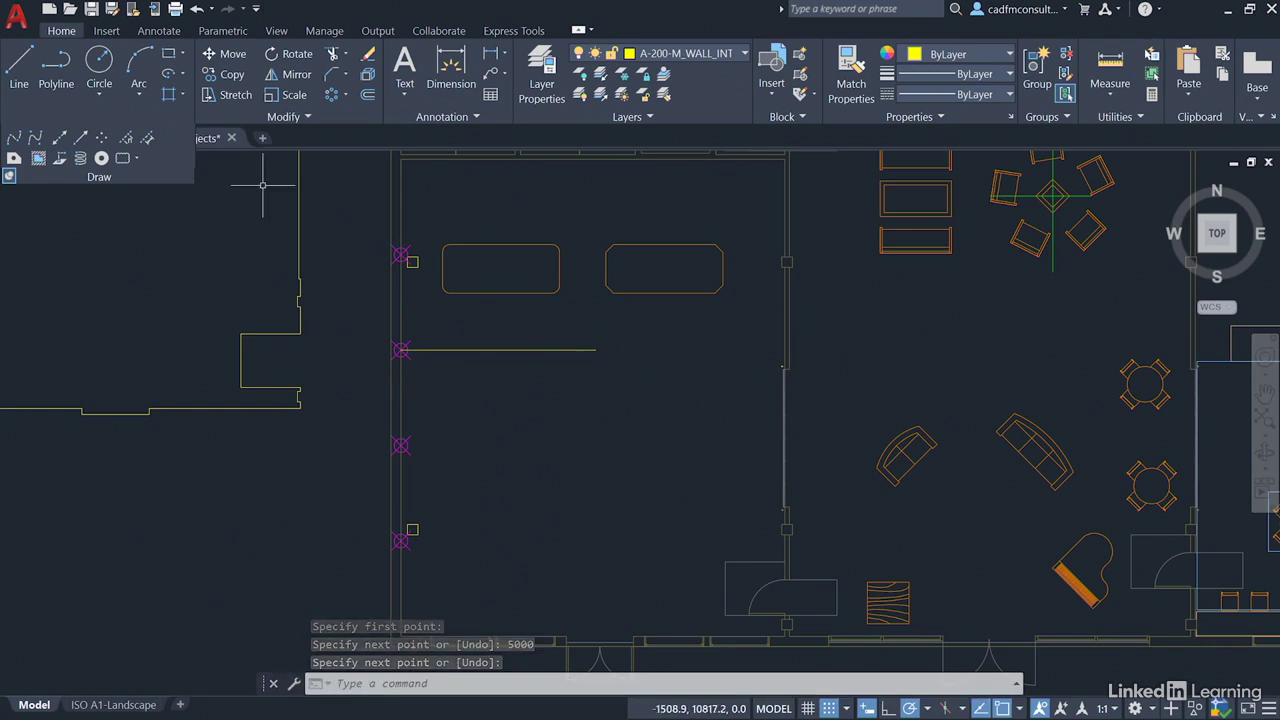
click(22, 70)
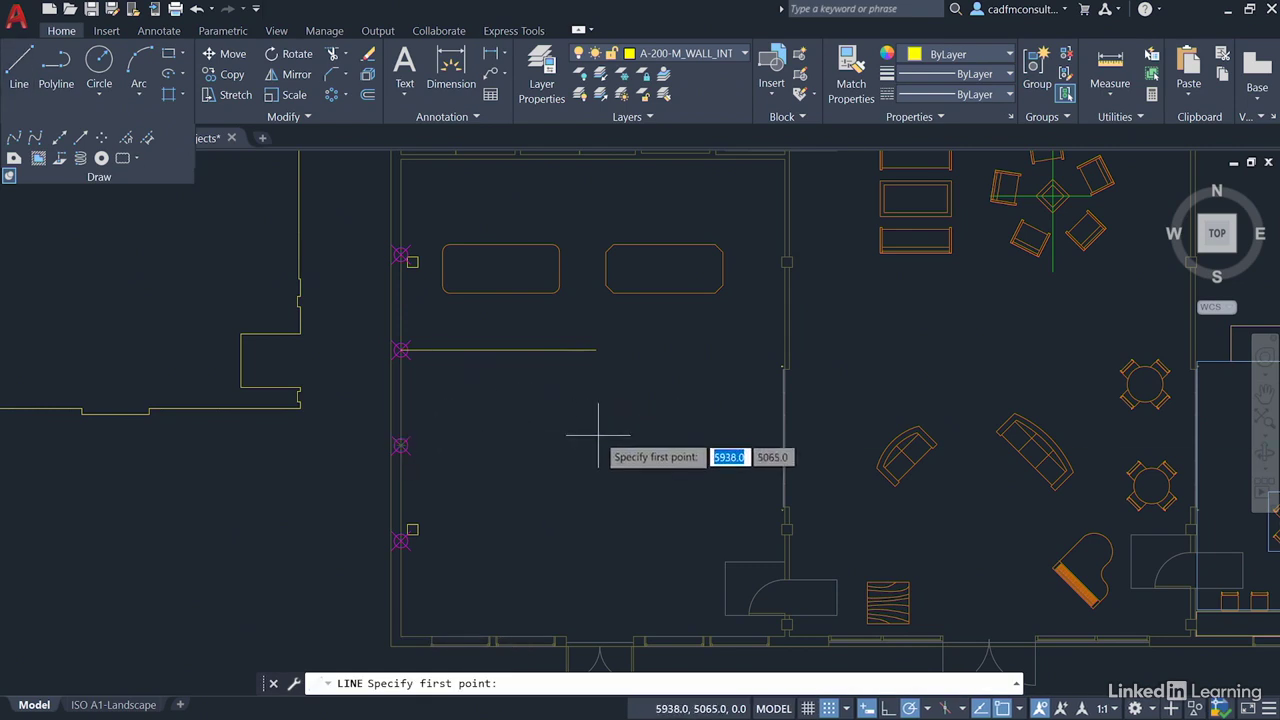
key(Escape)
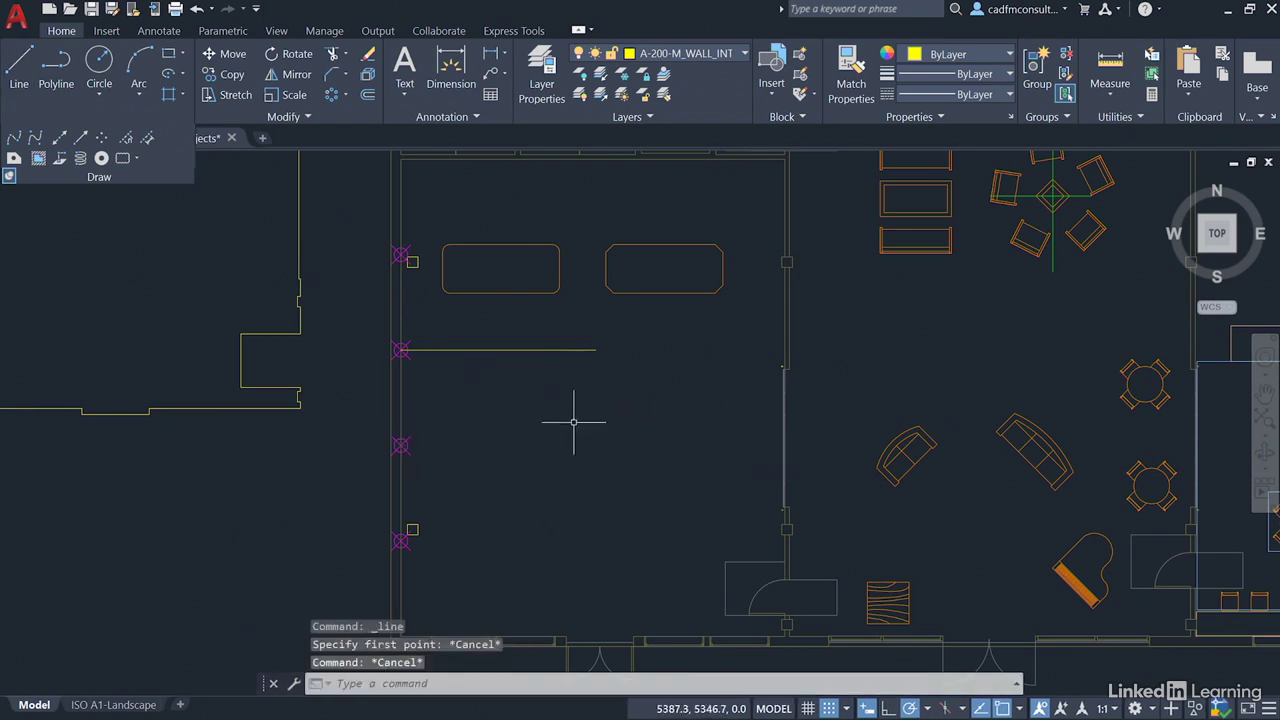
Copy the horizontal line from its left end at the second division point to the third division point below.
click(523, 349)
right_click(525, 401)
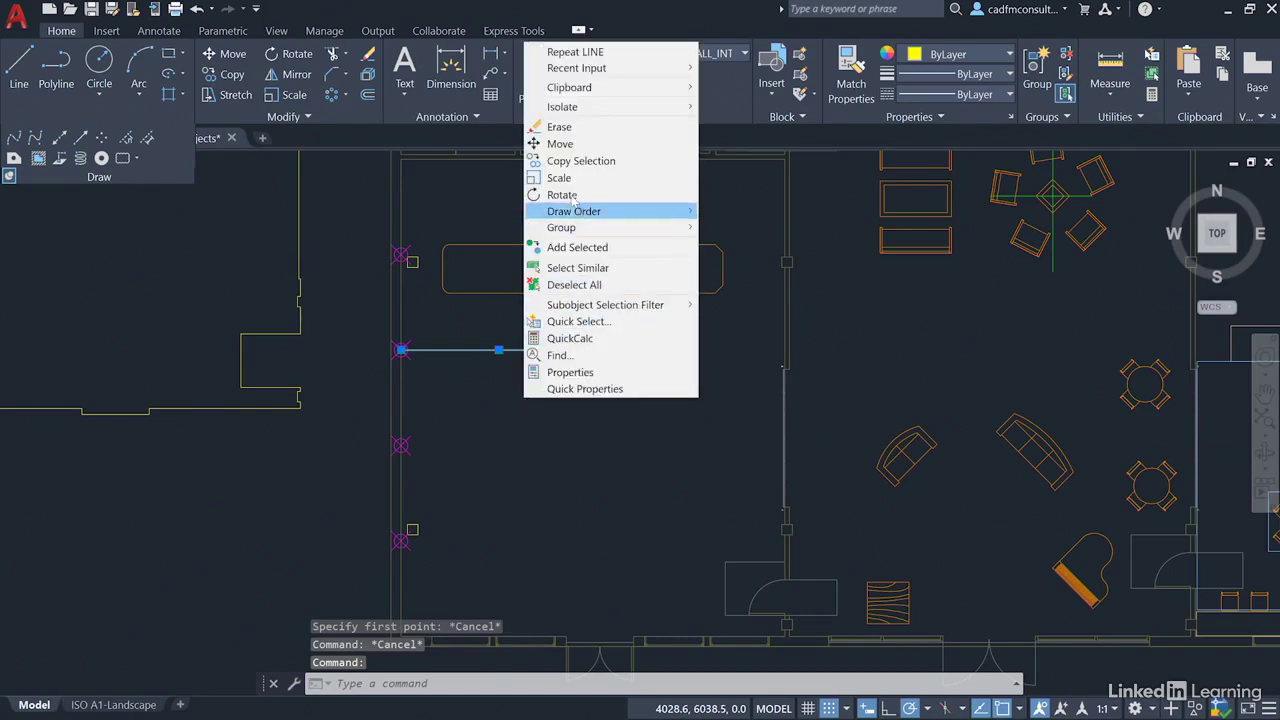
click(581, 161)
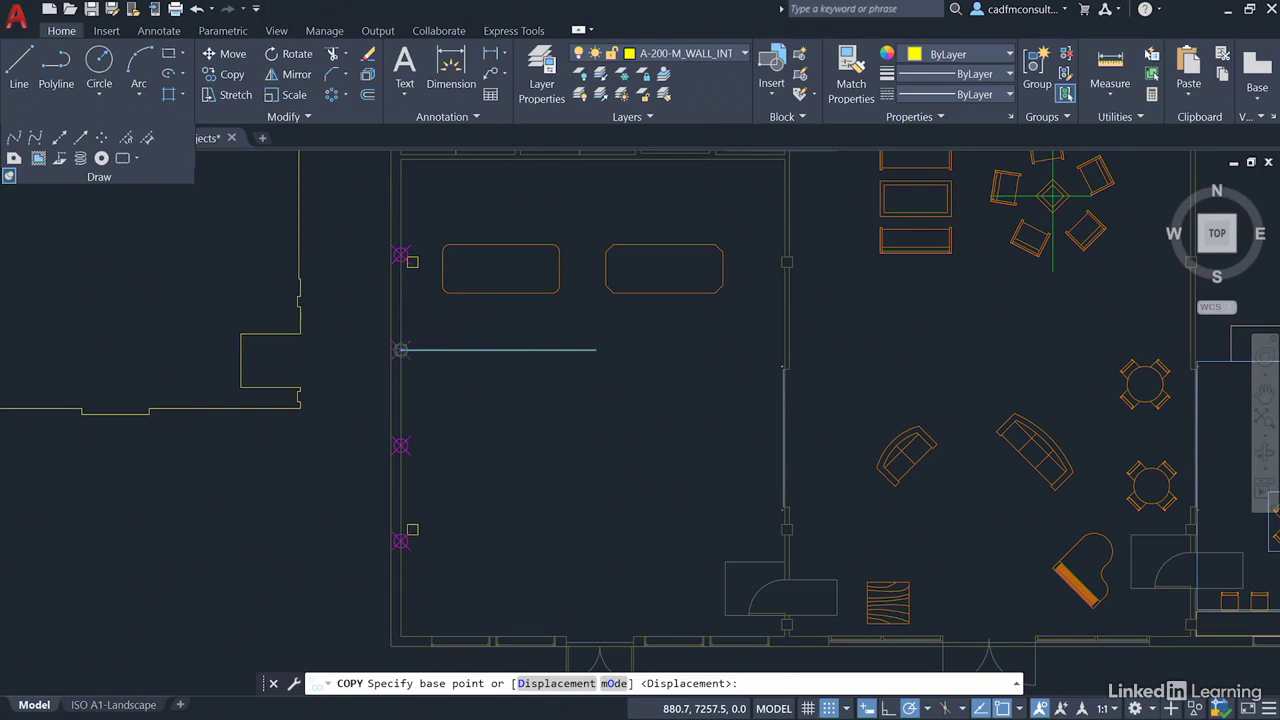
click(400, 350)
click(400, 446)
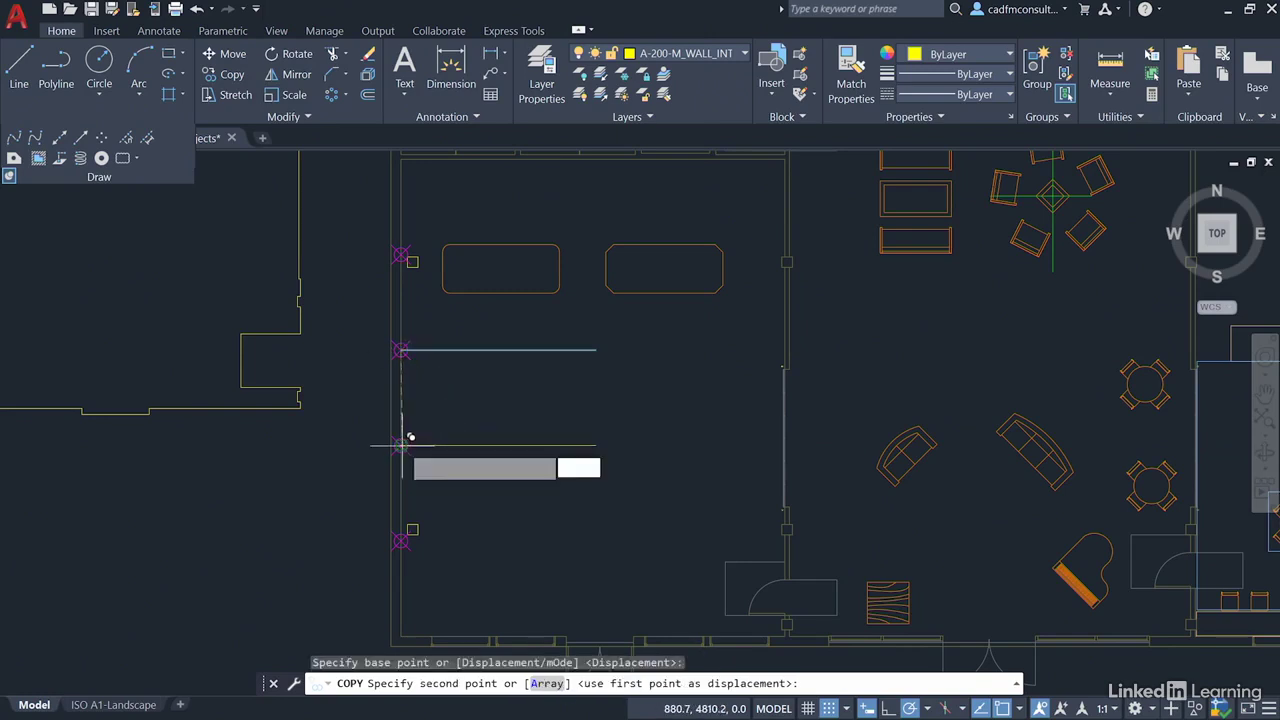
key(Return)
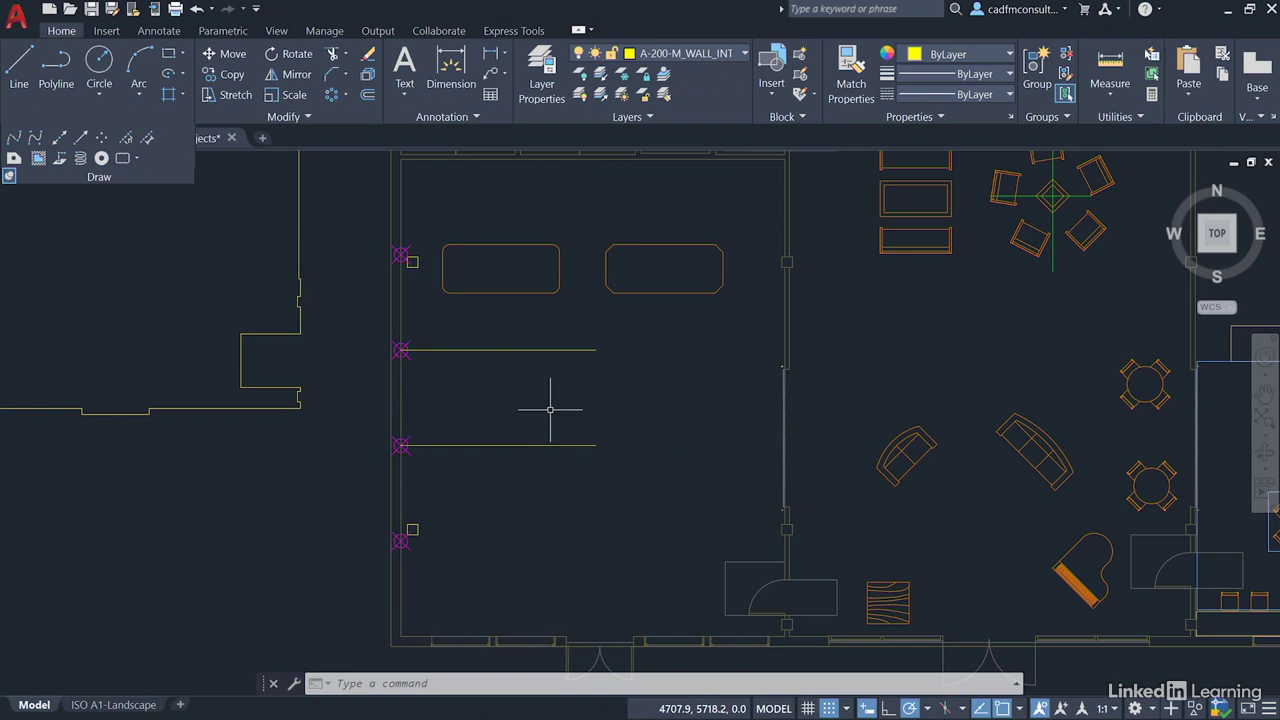
Undo the line copy and the drawing of the original horizontal line.
click(197, 9)
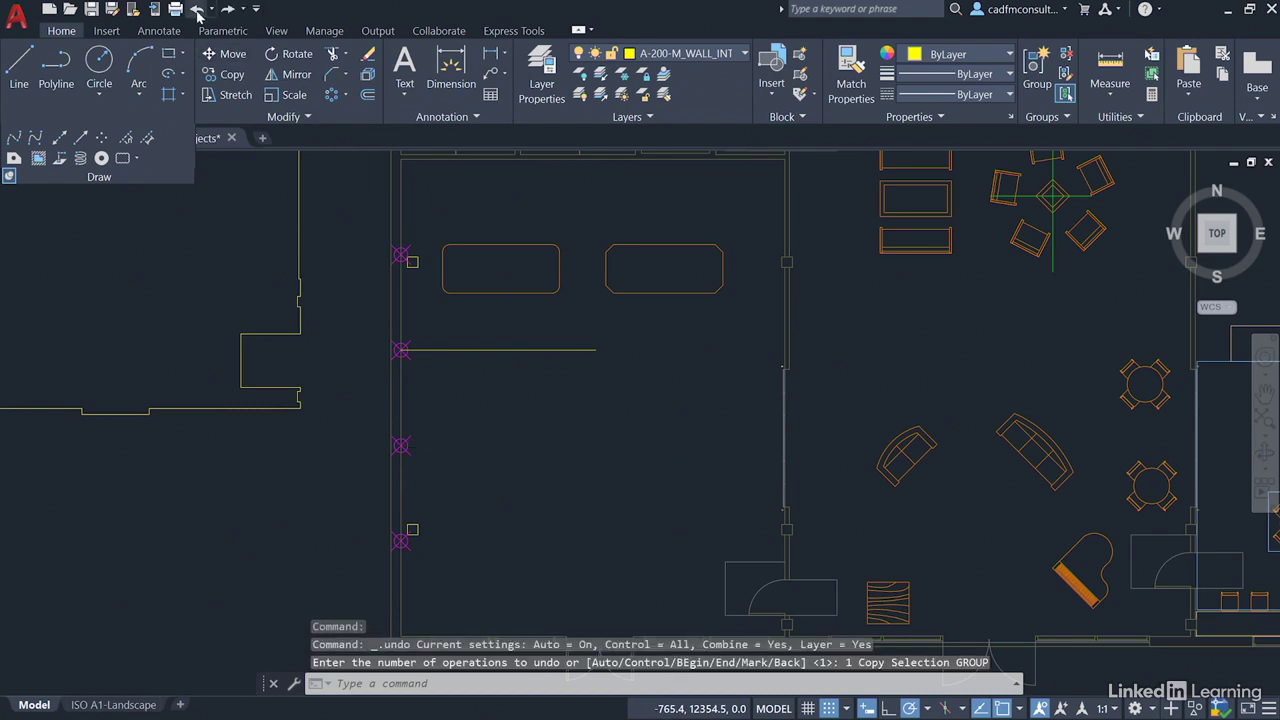
click(197, 9)
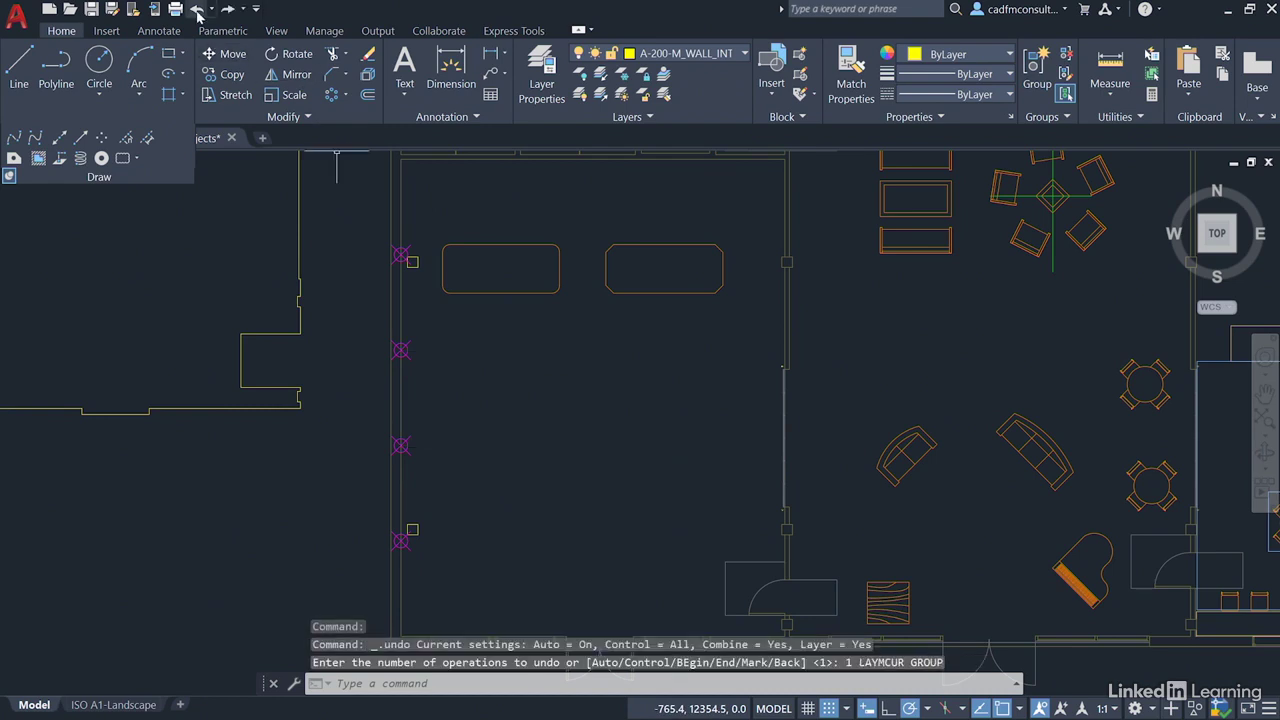
Undo the earlier division points, and use Measure to place points every 3500 along the room's left wall, starting from its lower end.
click(197, 9)
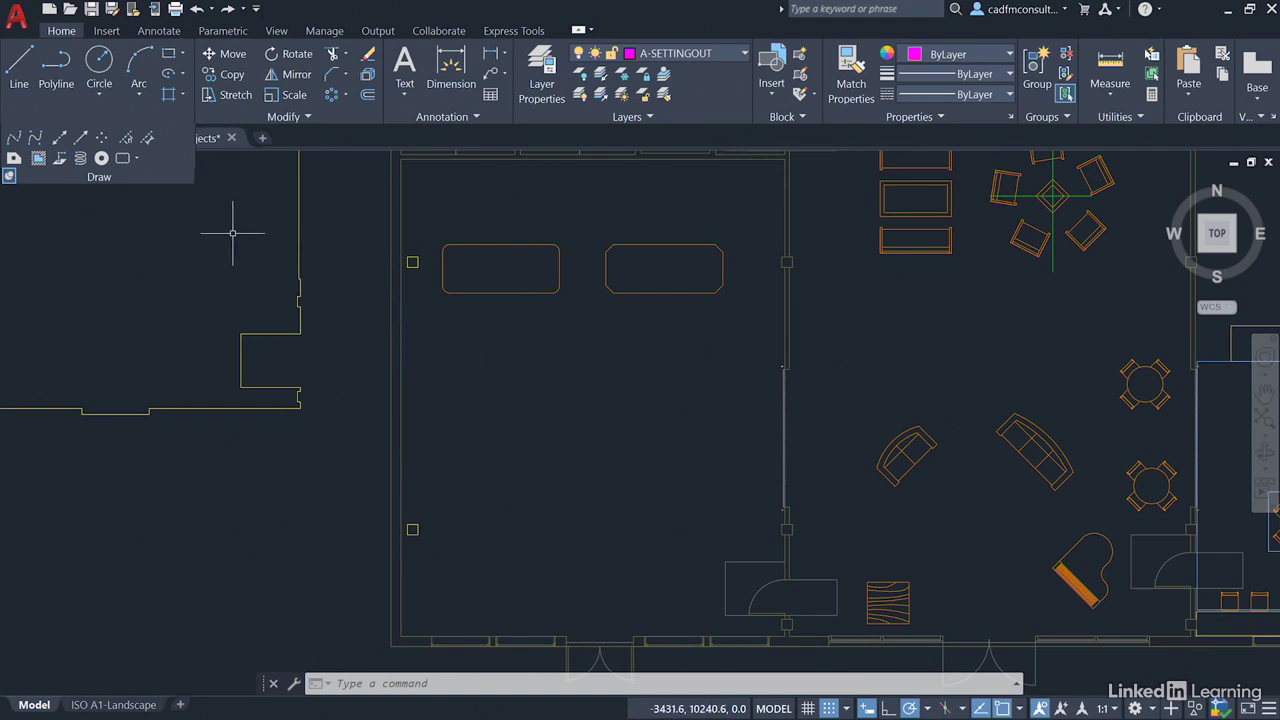
click(146, 140)
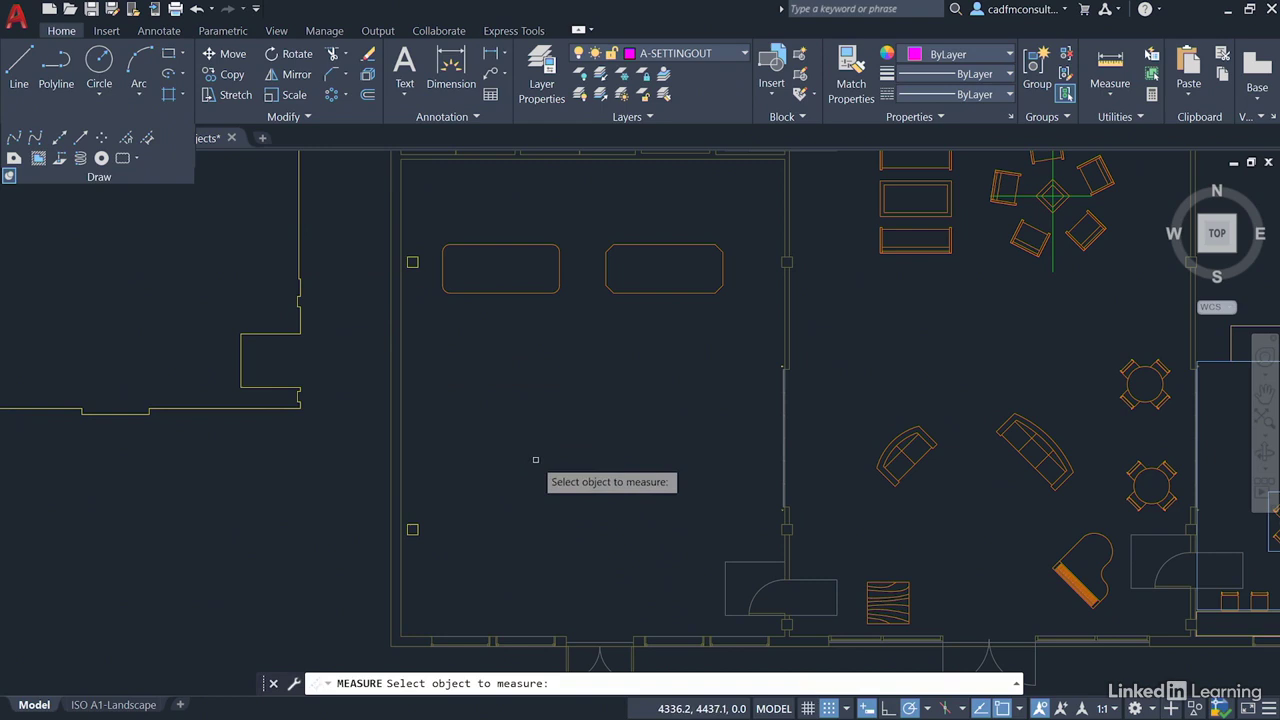
click(400, 602)
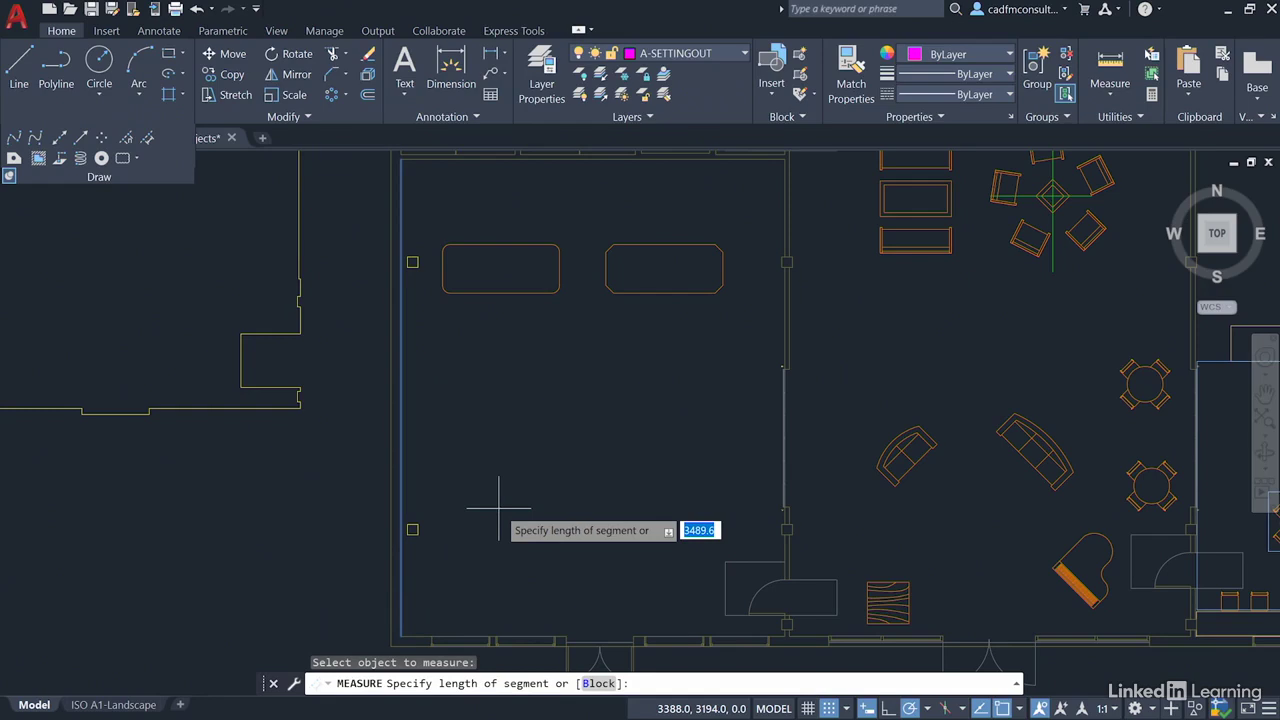
text(3500)
key(Return)
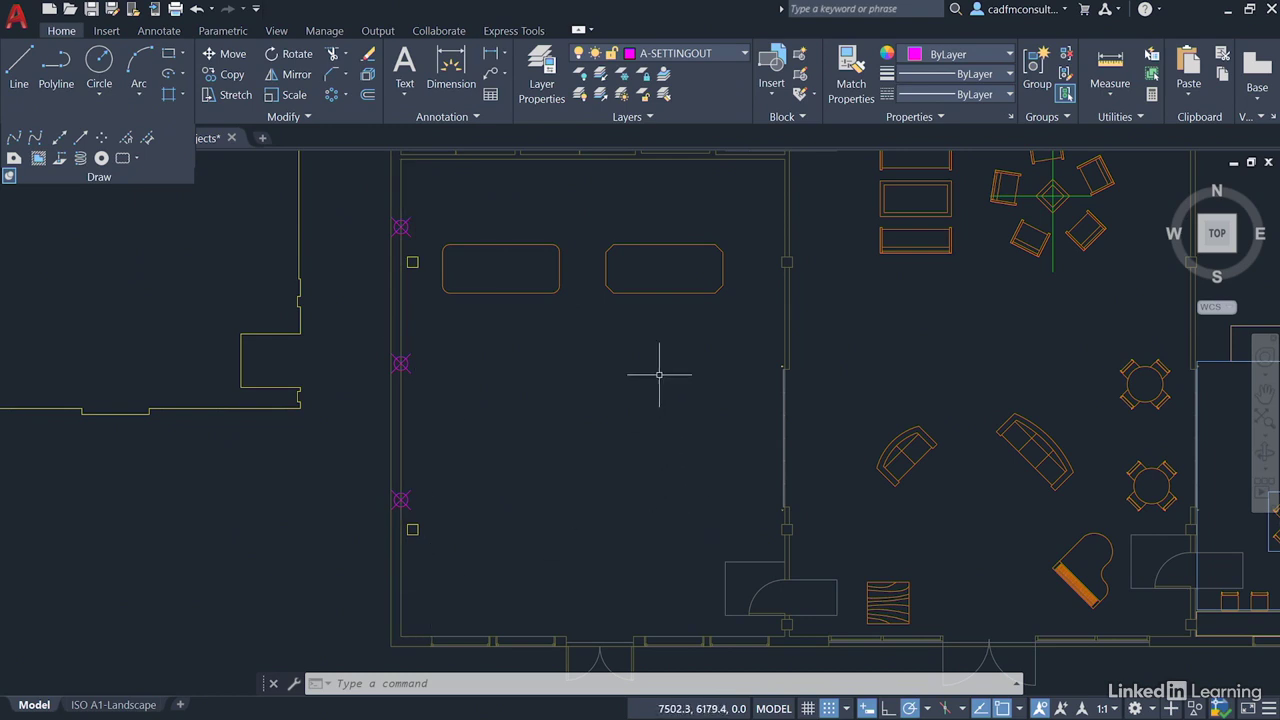
Make the room's right wall layer, A-200-M_WALL_INT, current, and ensure the Node object snap is on for the Line command.
click(663, 76)
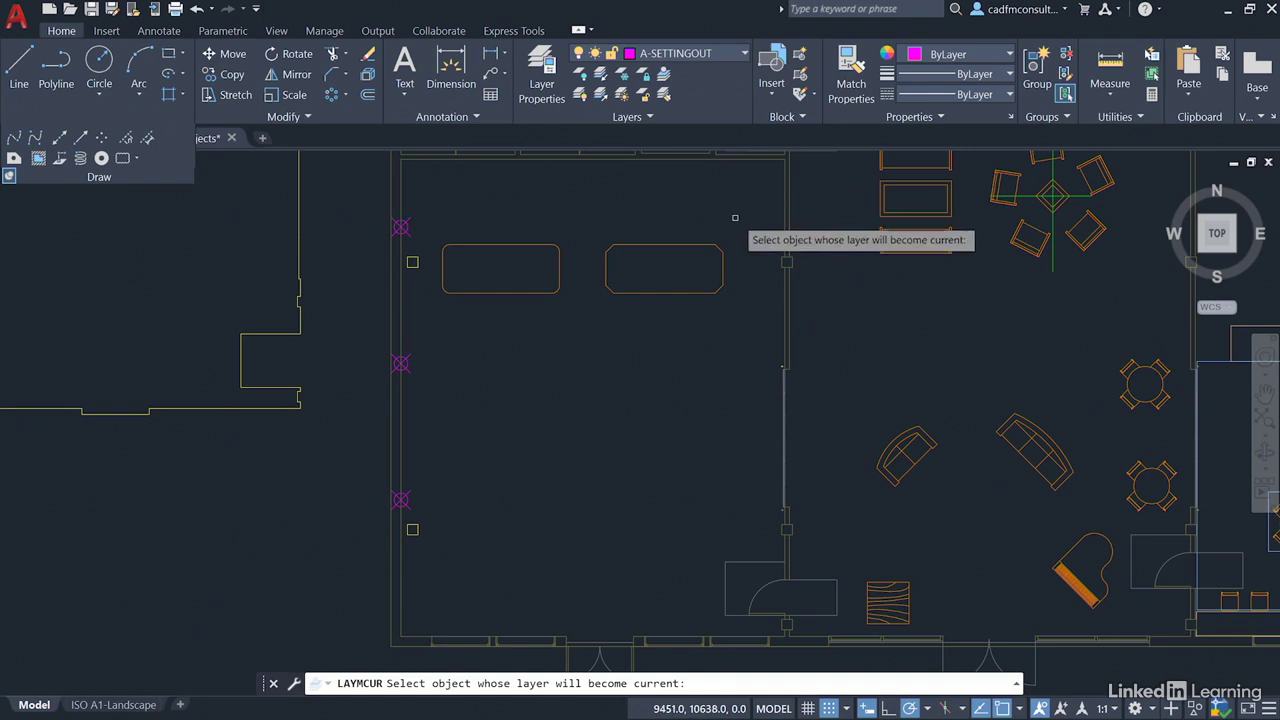
click(783, 204)
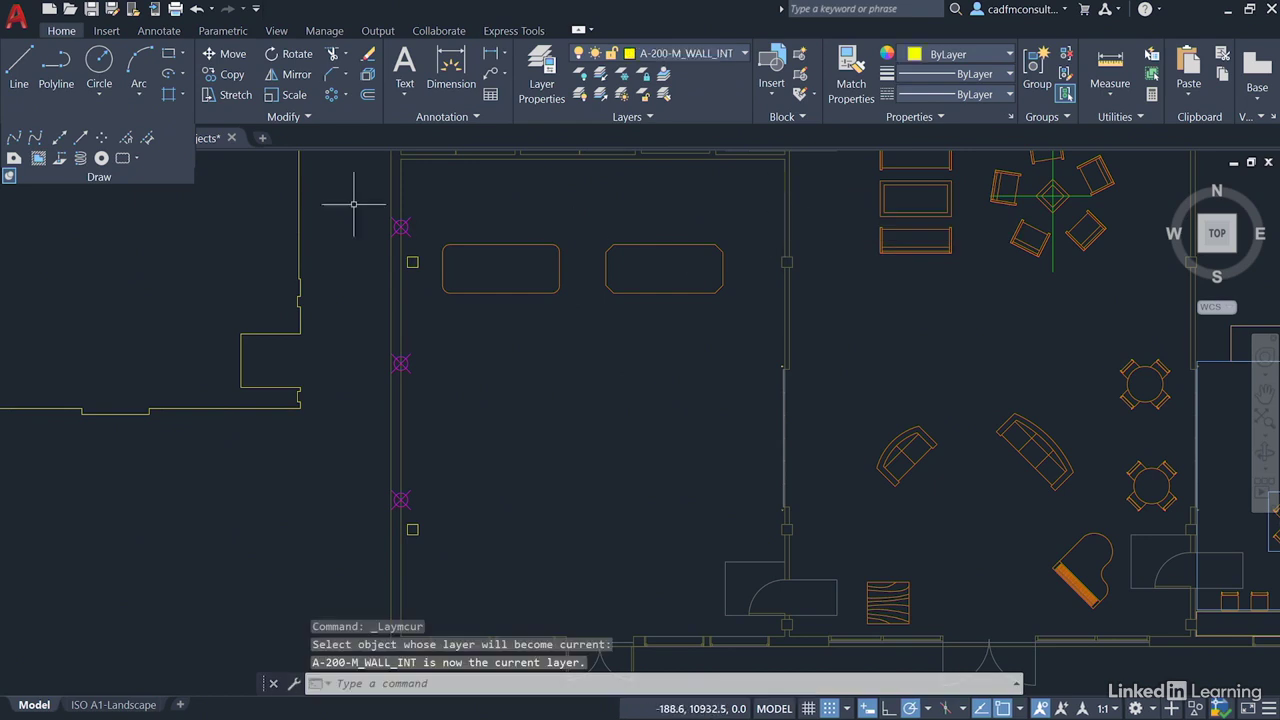
click(19, 62)
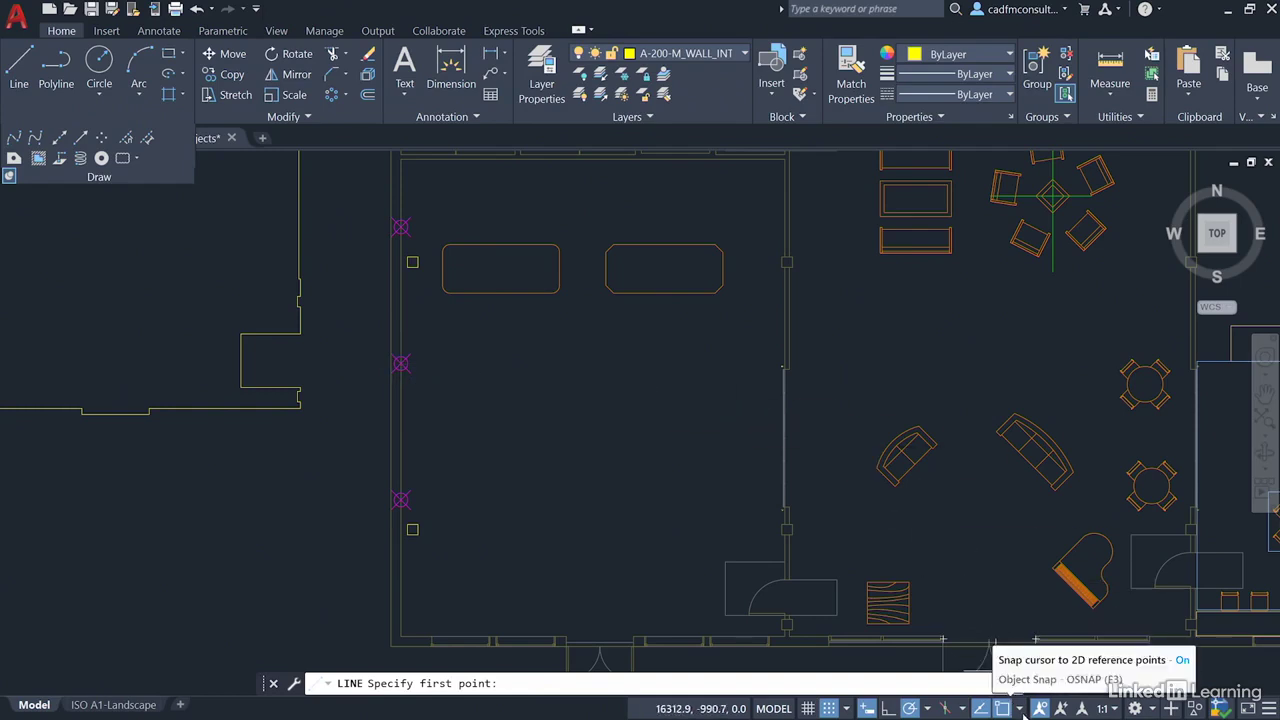
click(1054, 708)
click(1041, 461)
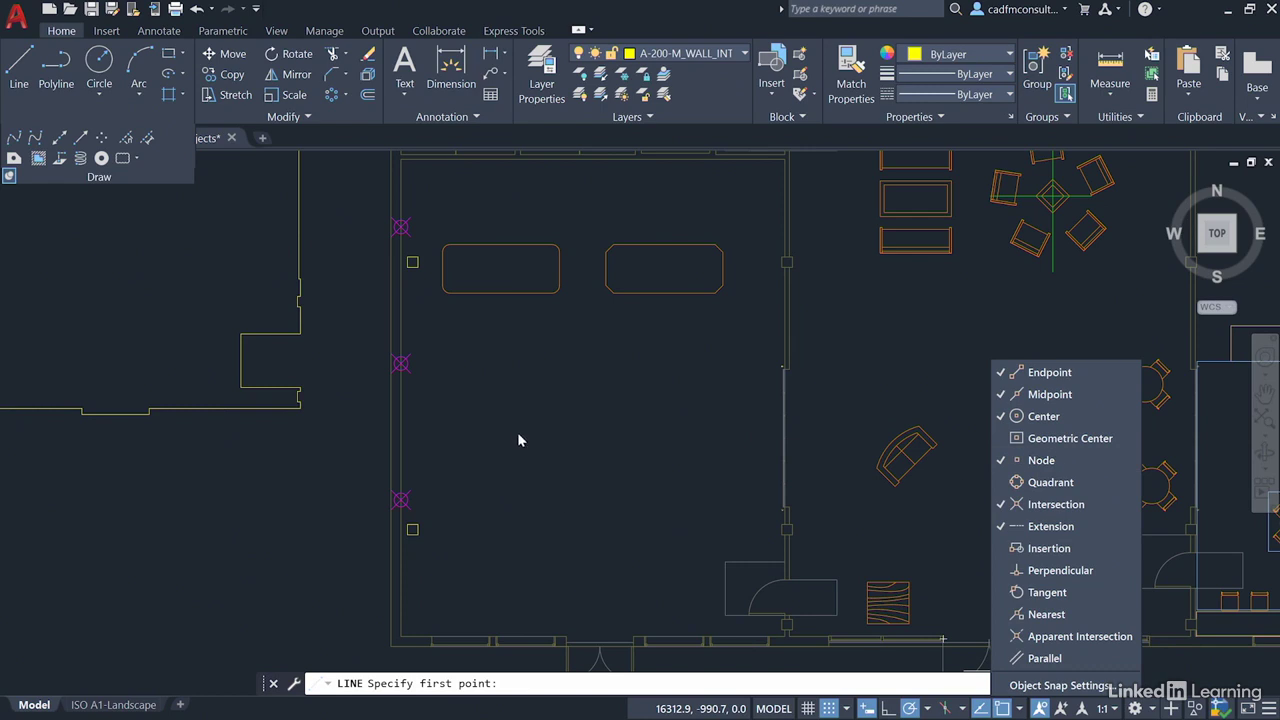
click(494, 398)
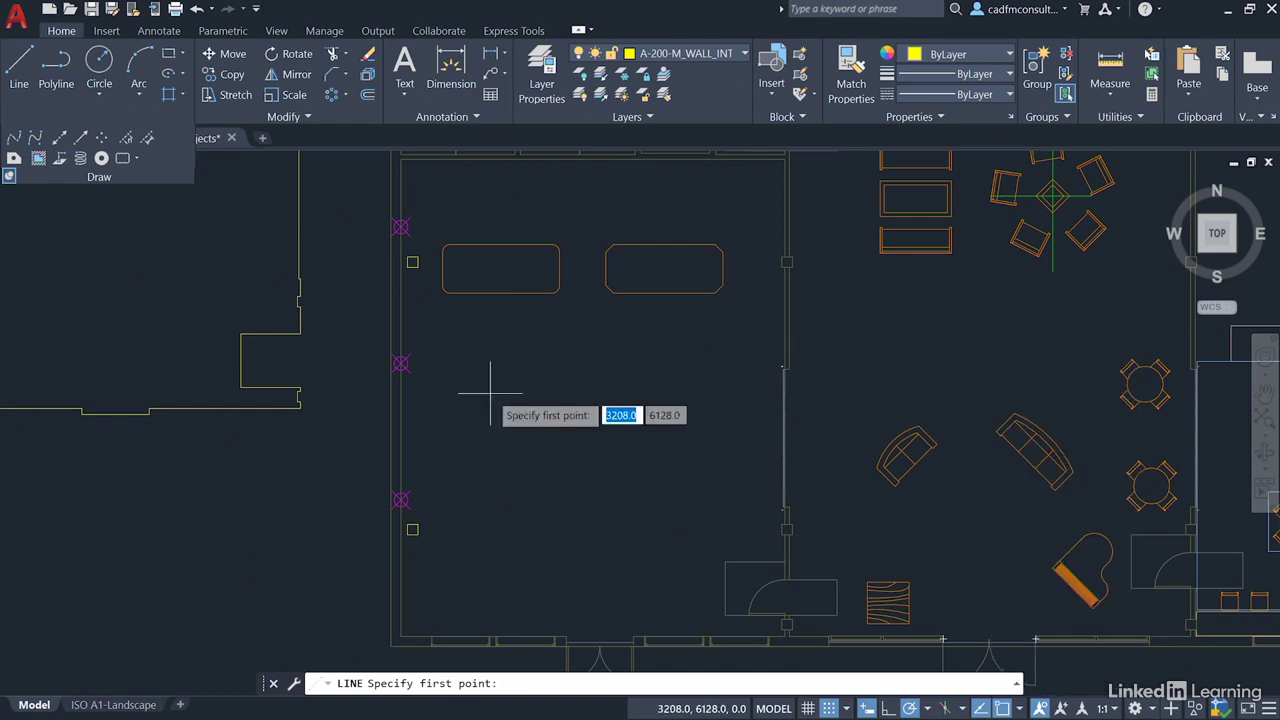
Draw a horizontal line 5000 long into the room from the middle measured point on the left wall.
click(401, 363)
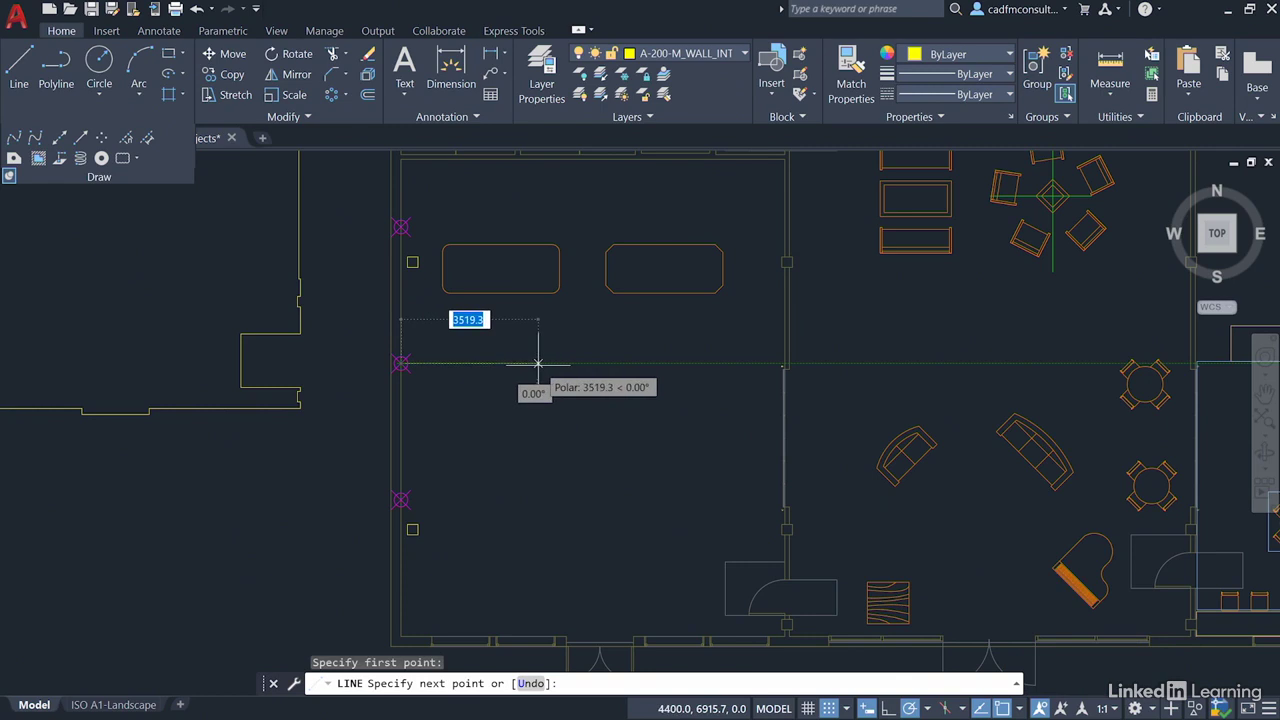
text(3)
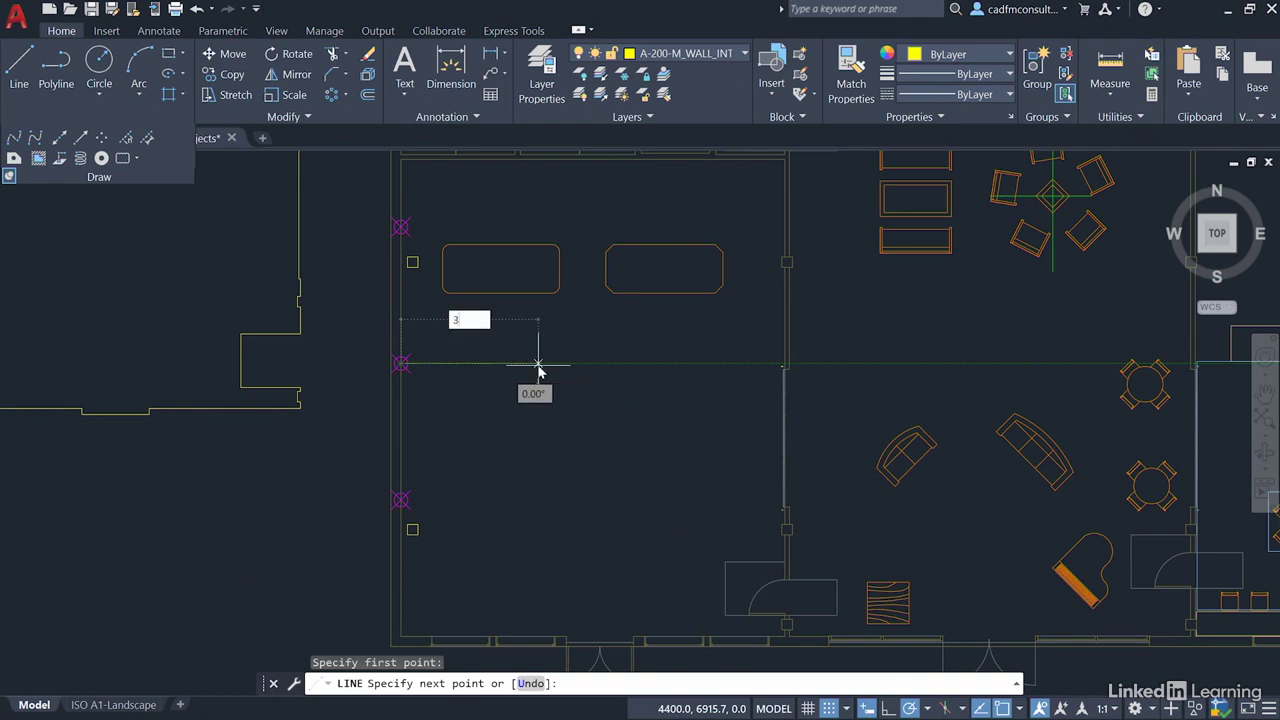
key(BackSpace)
key(Return)
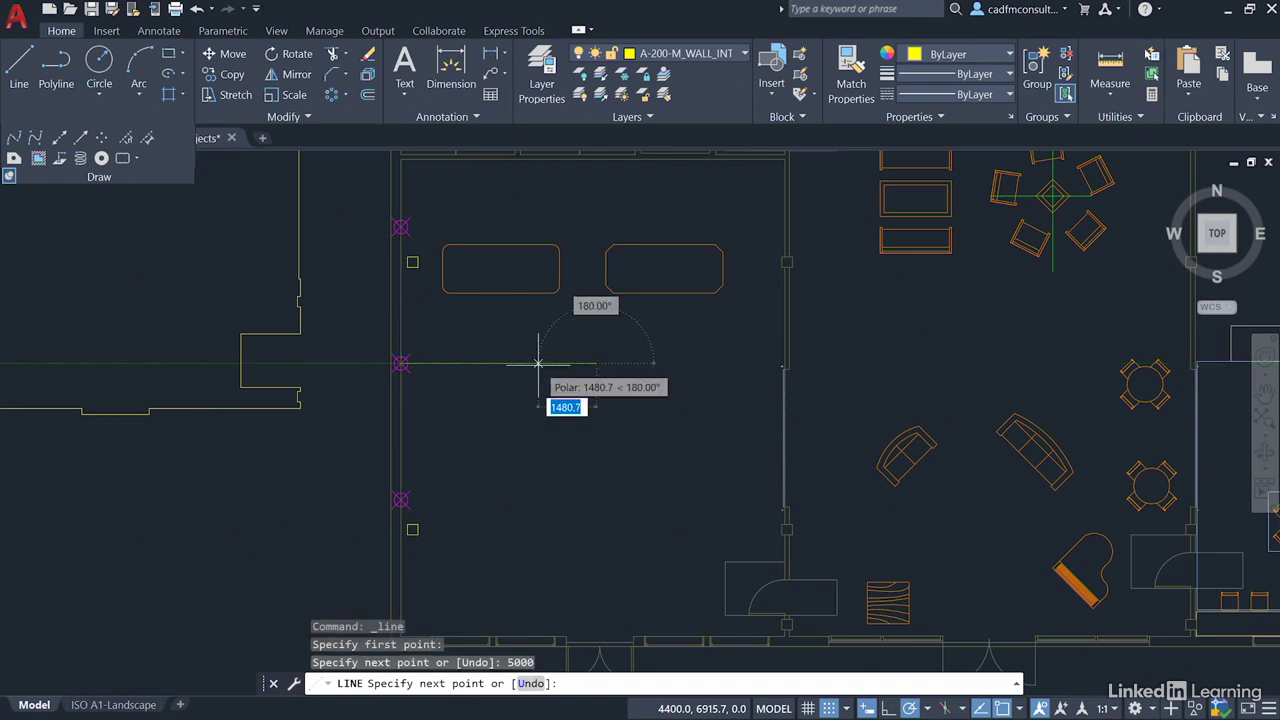
key(Return)
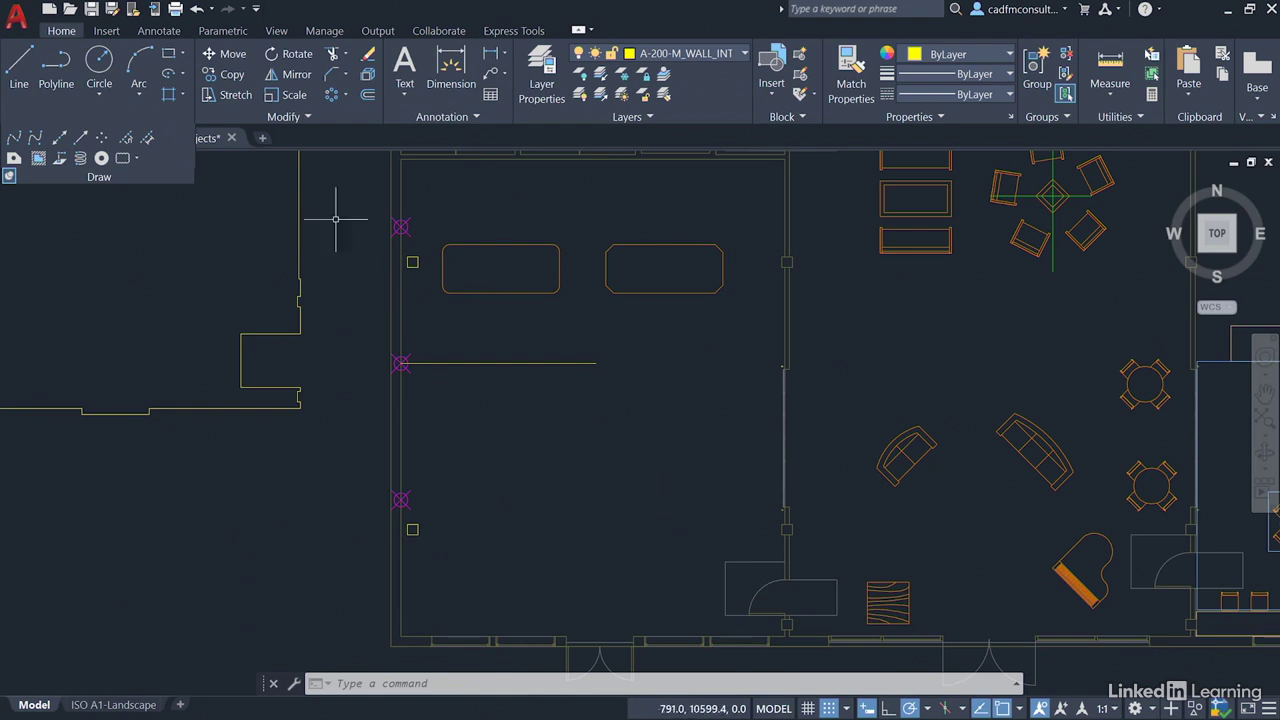
Draw a second horizontal line 5000 long into the room from the lowest measured point on the left wall.
click(19, 64)
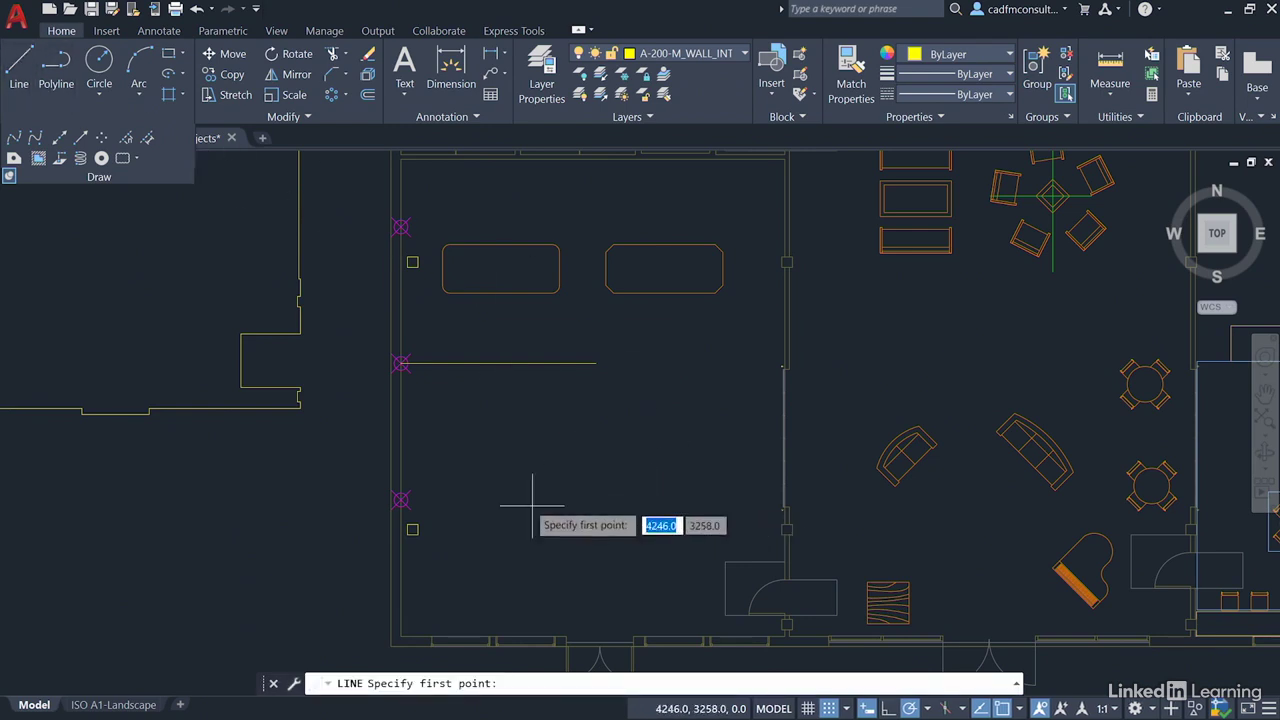
click(401, 500)
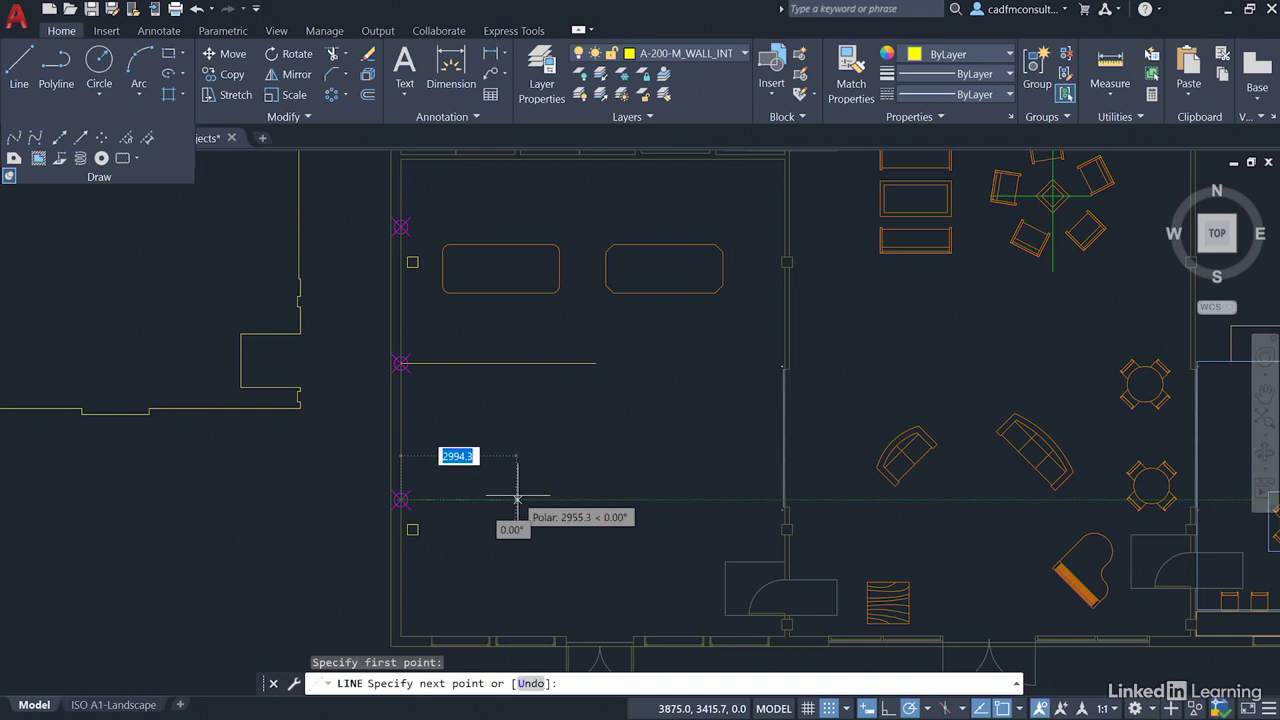
text(5)
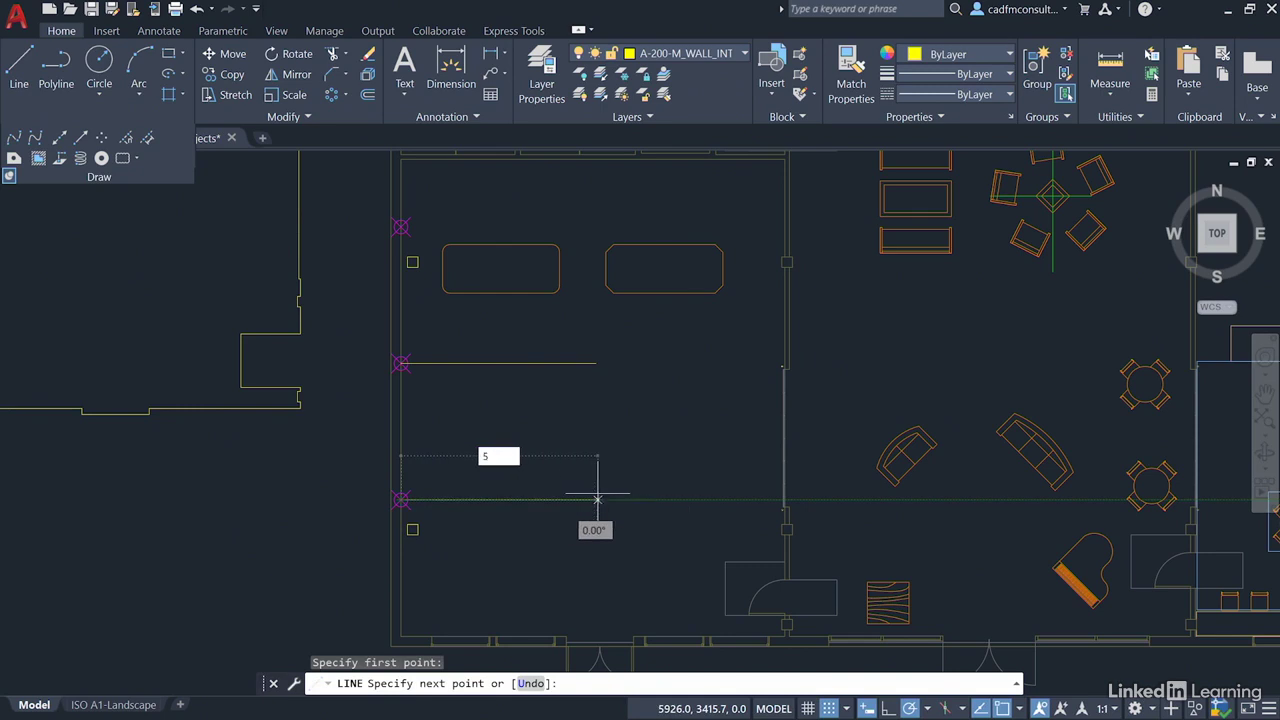
text(000)
key(Return)
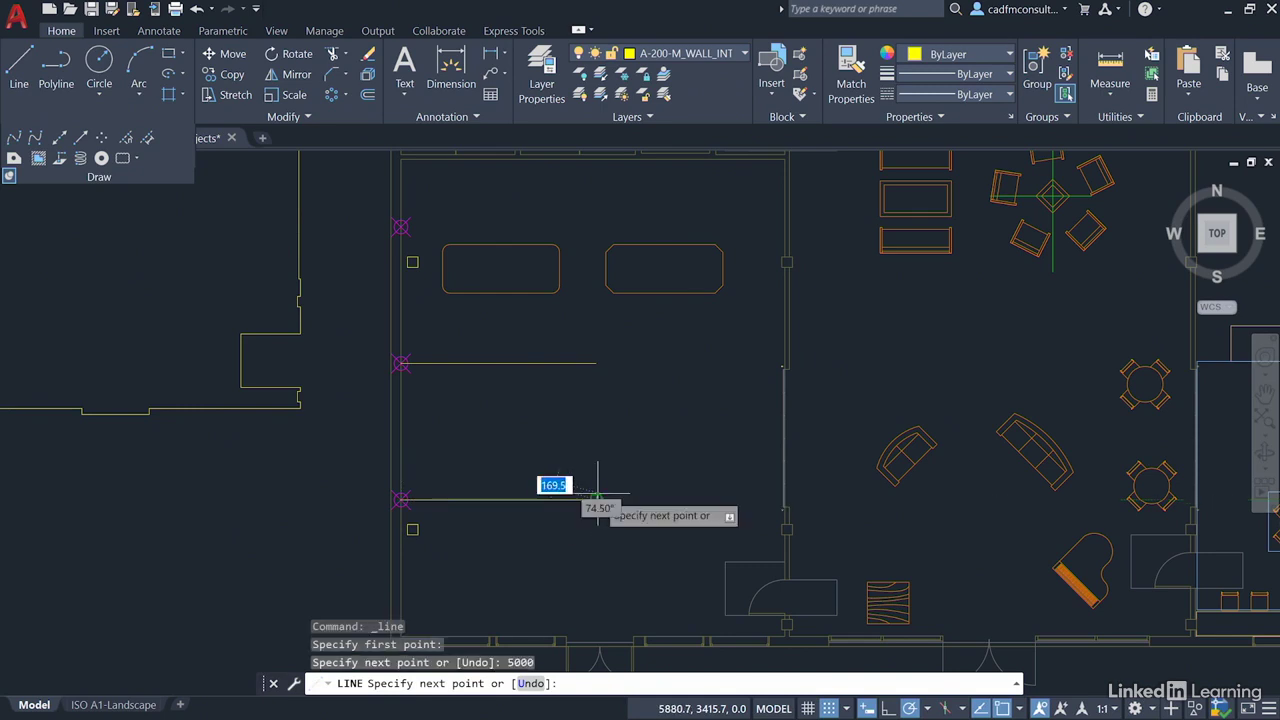
key(Return)
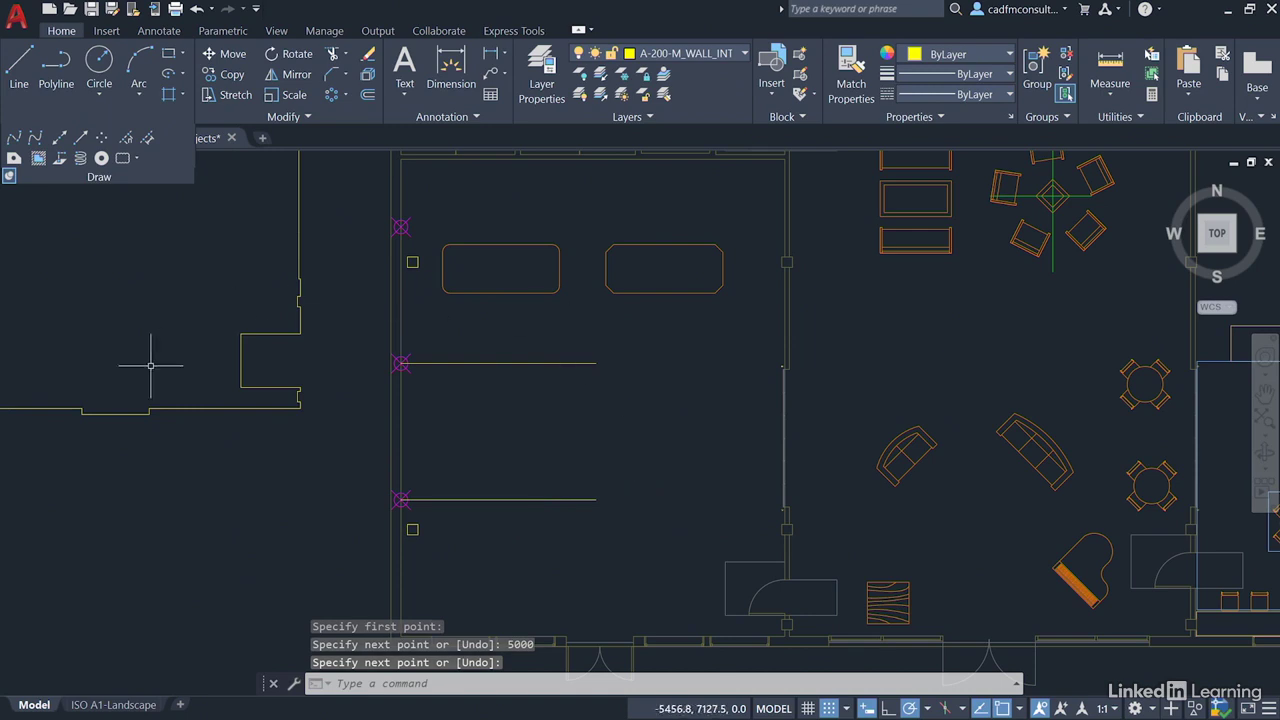
Move the separate room outline polyline by its lower-left corner onto the room's inner lower-left corner.
scroll(246, 510, down, 2)
middle_drag(187, 295, 457, 303)
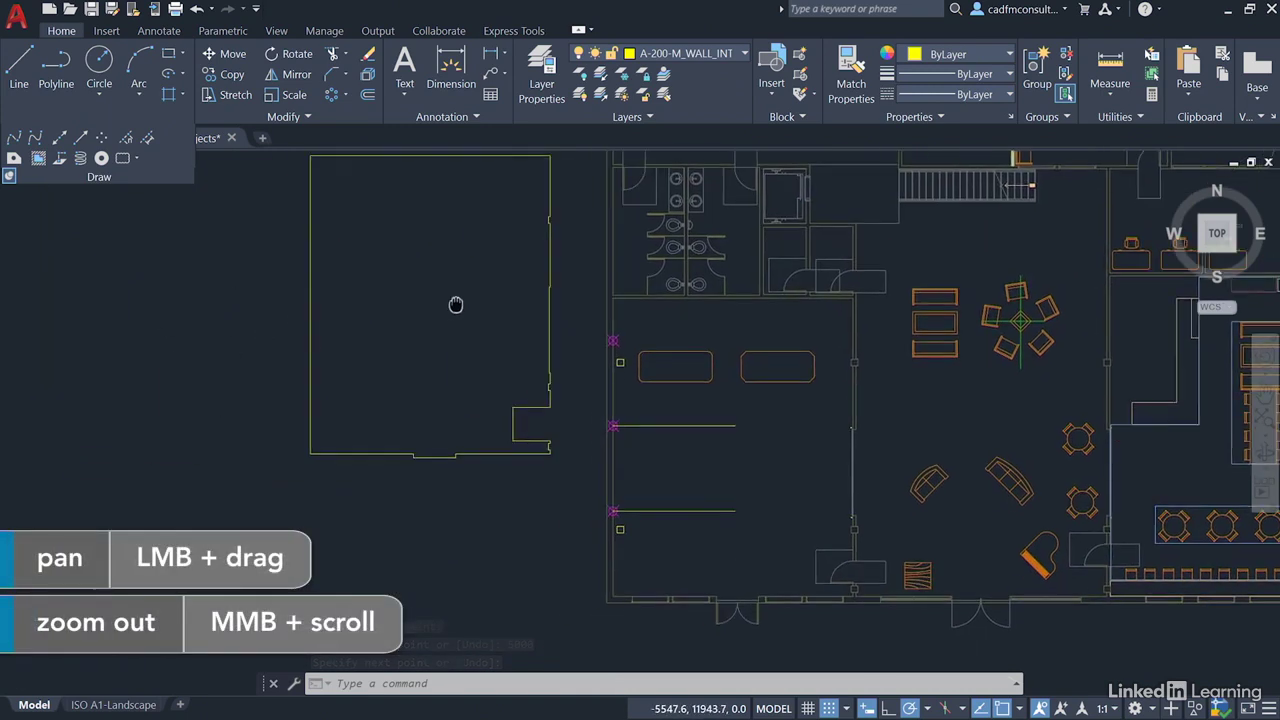
click(391, 451)
right_click(403, 298)
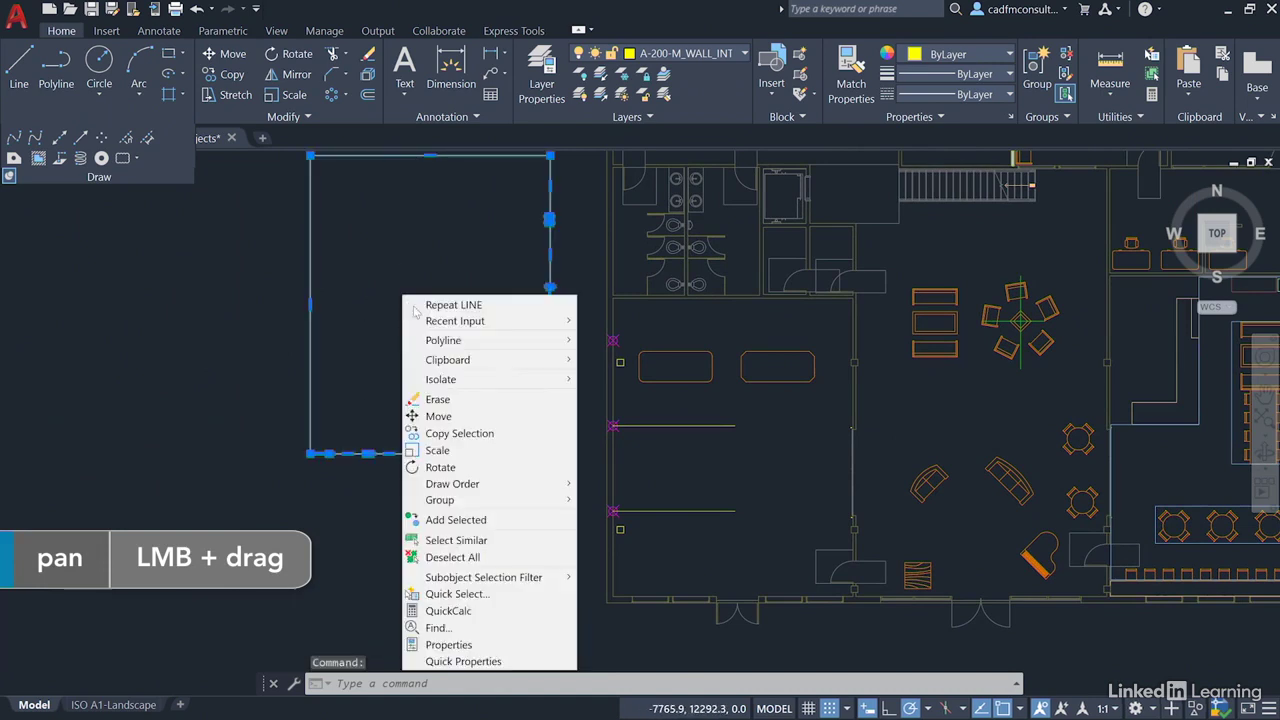
click(440, 412)
click(310, 454)
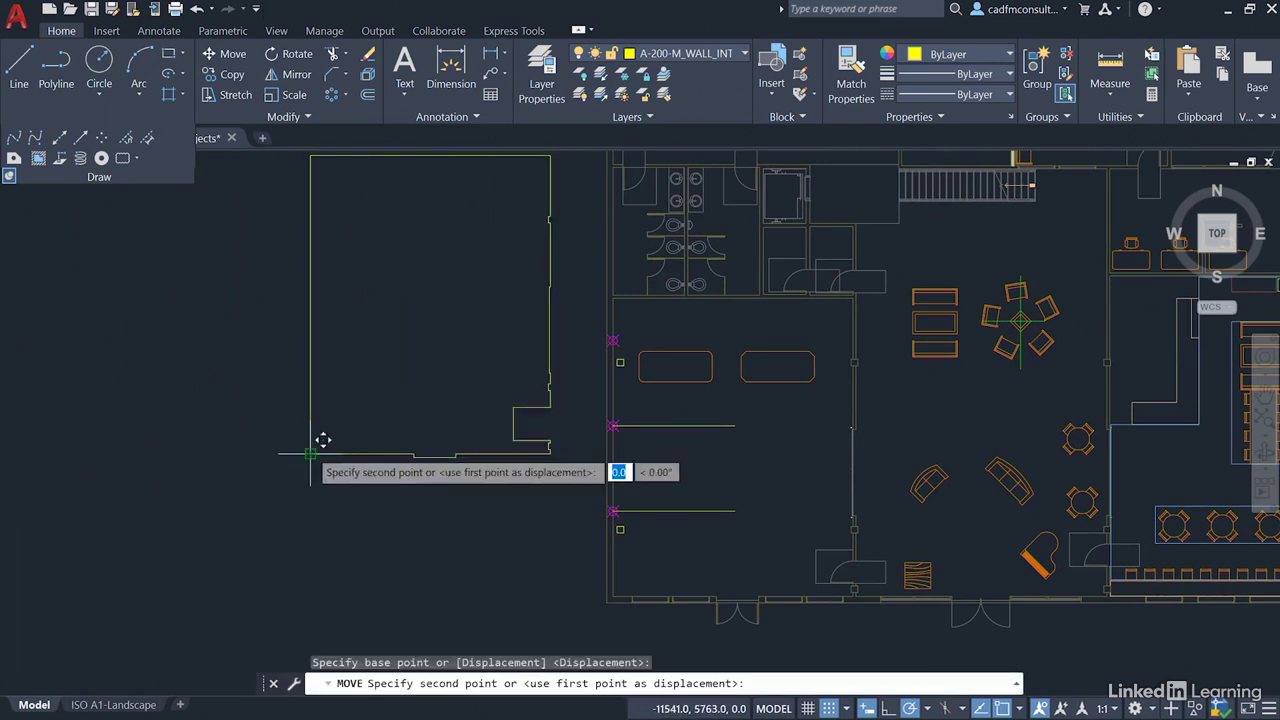
click(625, 582)
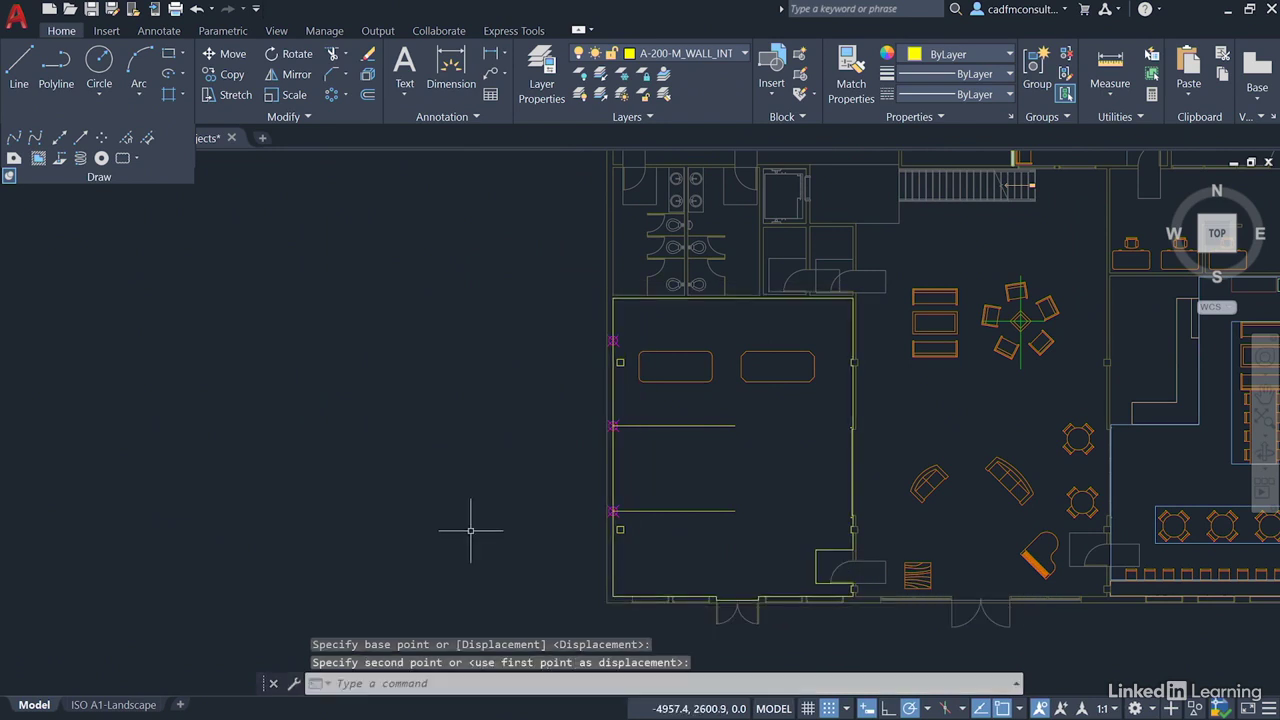
scroll(797, 431, up, 2)
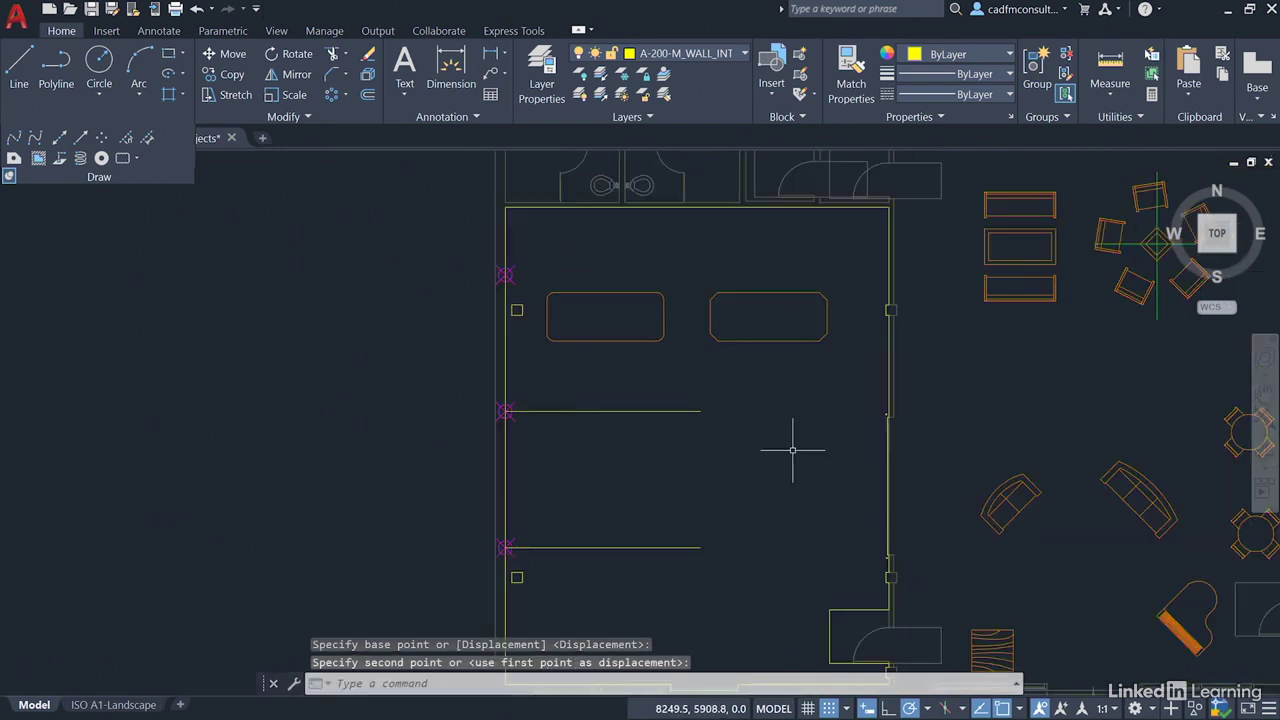
middle_drag(793, 463, 691, 411)
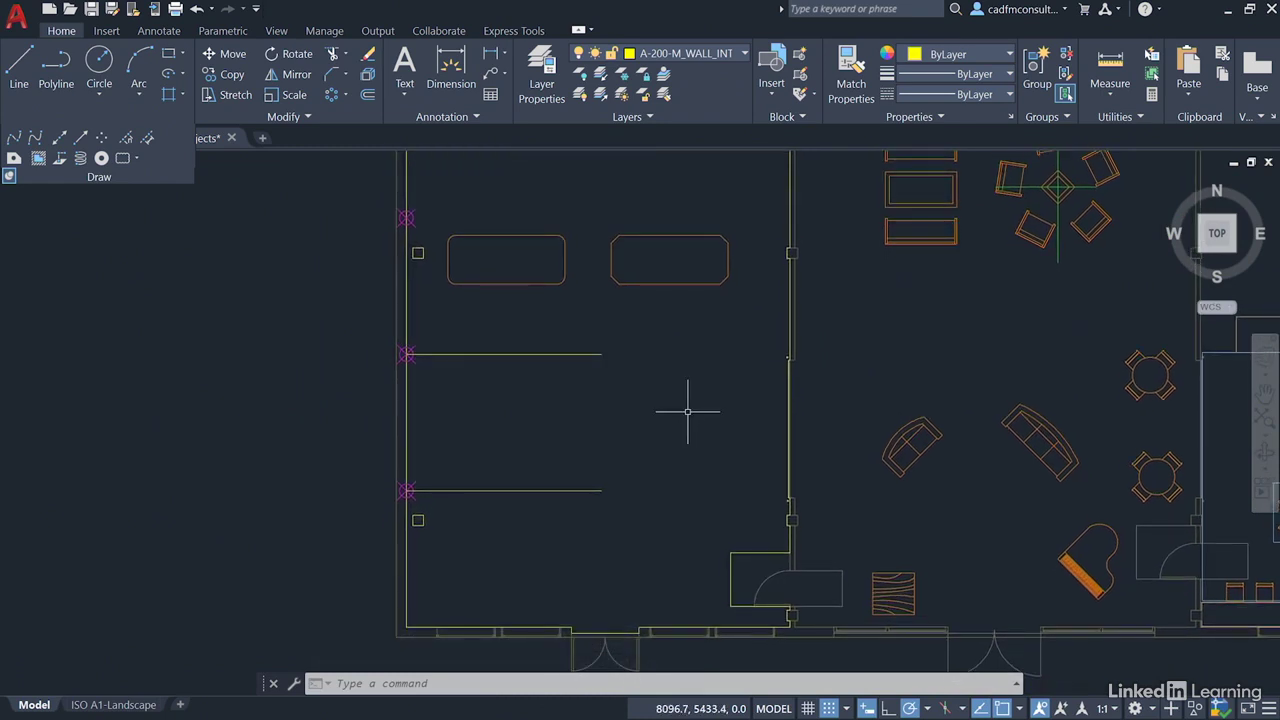